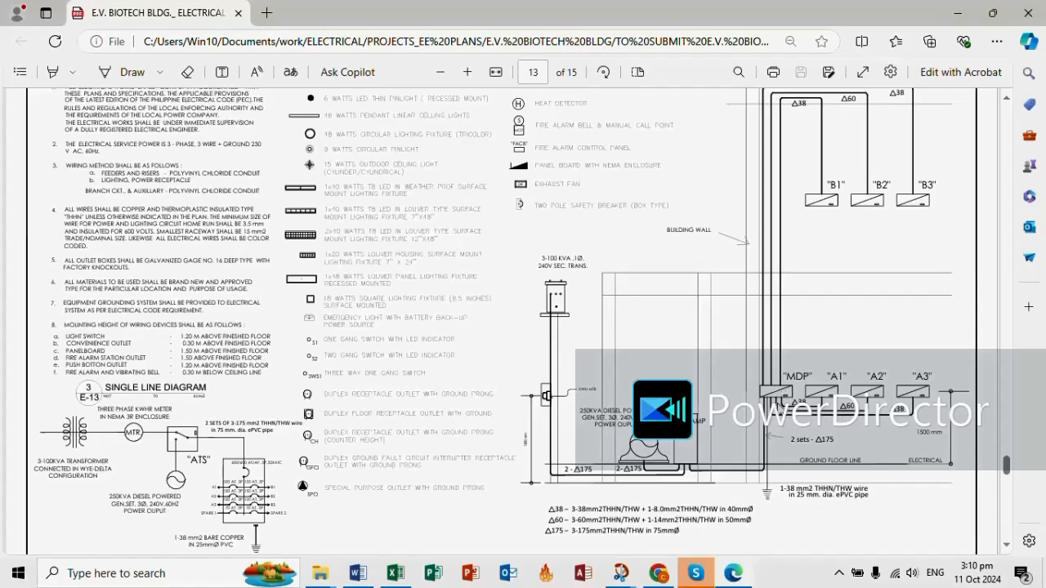
# Switch to the Excel workbook and examine the lighting, fire alarm and receptacle circuits in panel A1's load schedule
pyautogui.click(393, 575)
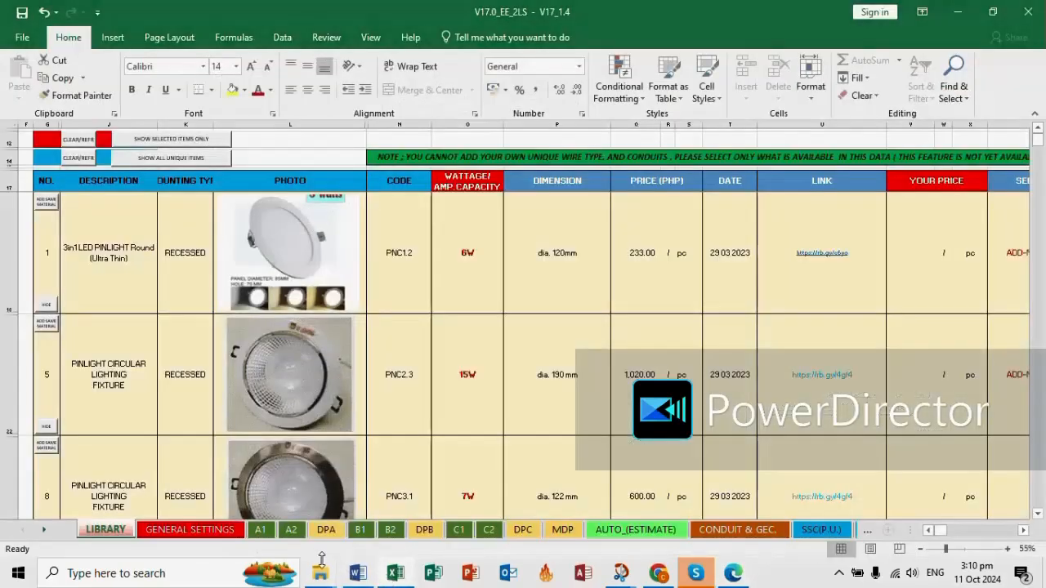
pyautogui.click(260, 529)
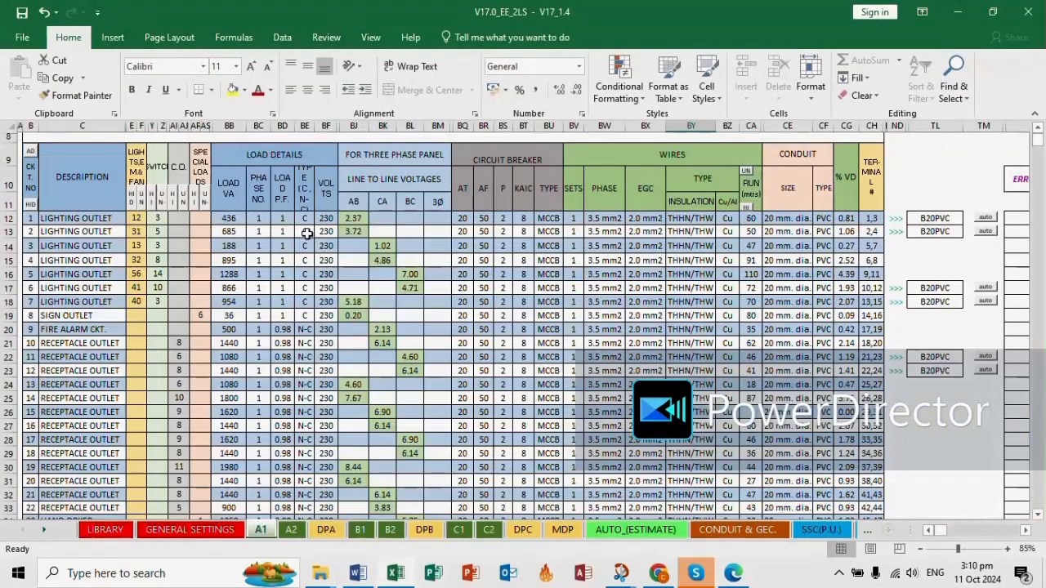
pyautogui.scroll(2, 305, 234)
pyautogui.click(55, 354)
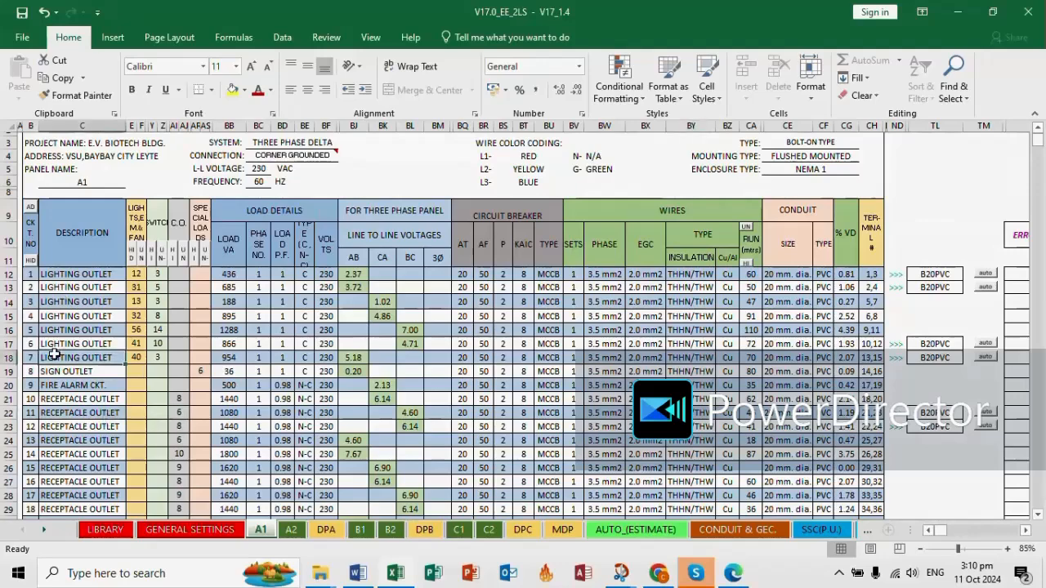
pyautogui.click(59, 384)
pyautogui.click(62, 401)
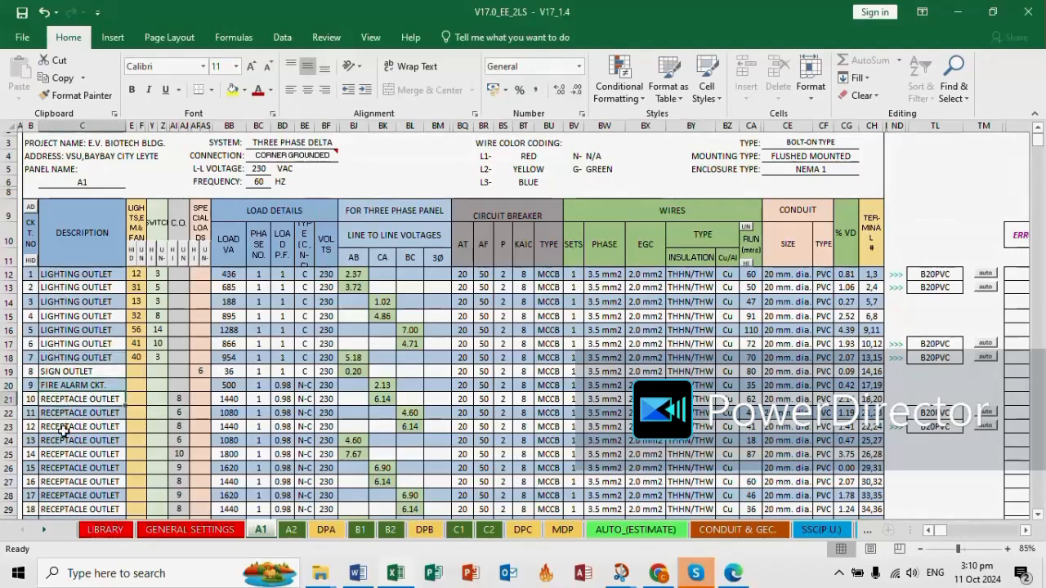
pyautogui.click(63, 431)
pyautogui.scroll(-2, 65, 433)
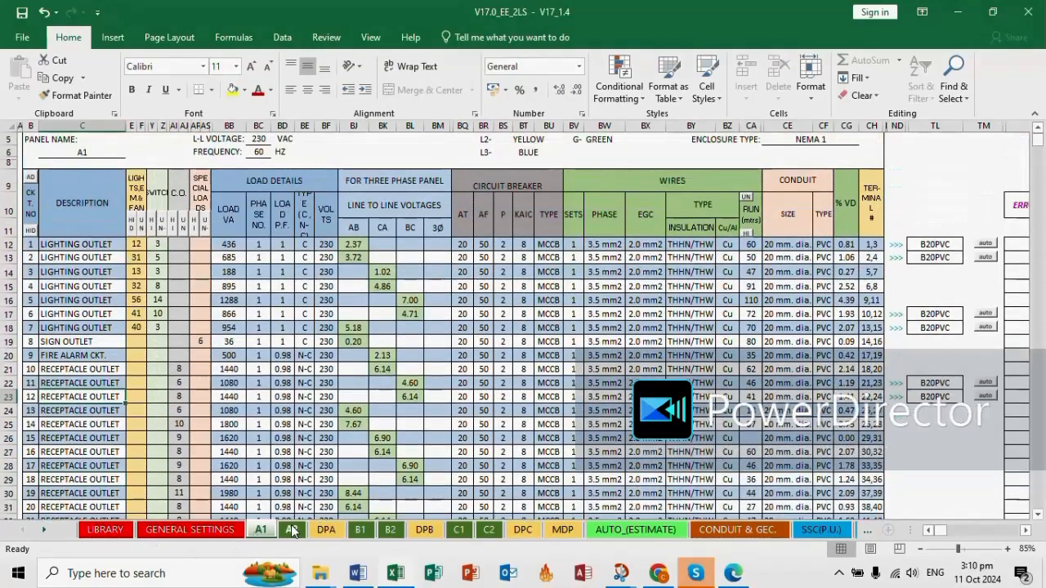
# Examine the load schedules of panels A2 and B1, including their air-conditioning, lighting, receptacle and hand dryer circuits
pyautogui.click(293, 531)
pyautogui.scroll(4, 311, 351)
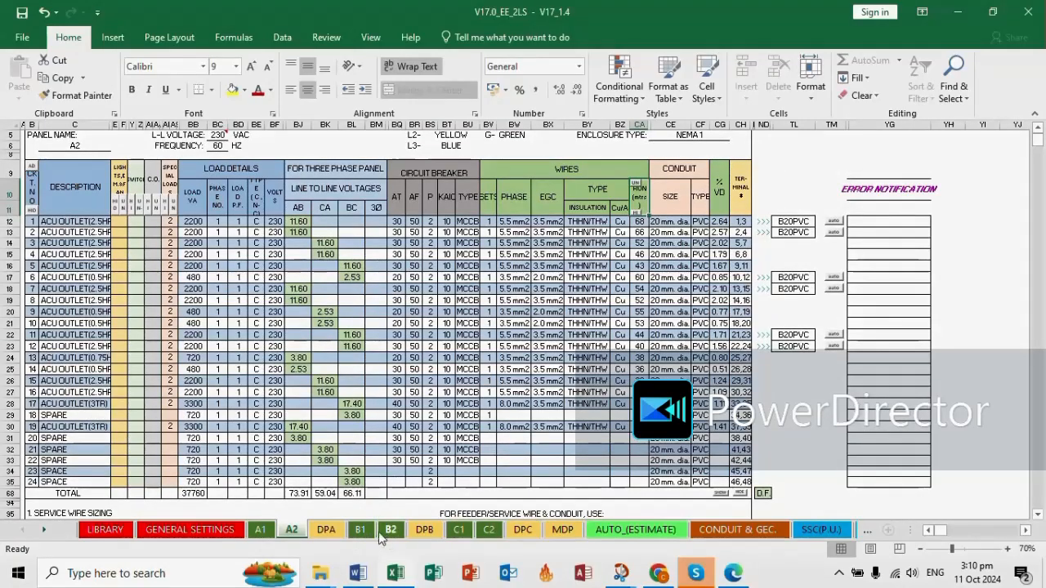
pyautogui.click(364, 532)
pyautogui.scroll(3, 359, 458)
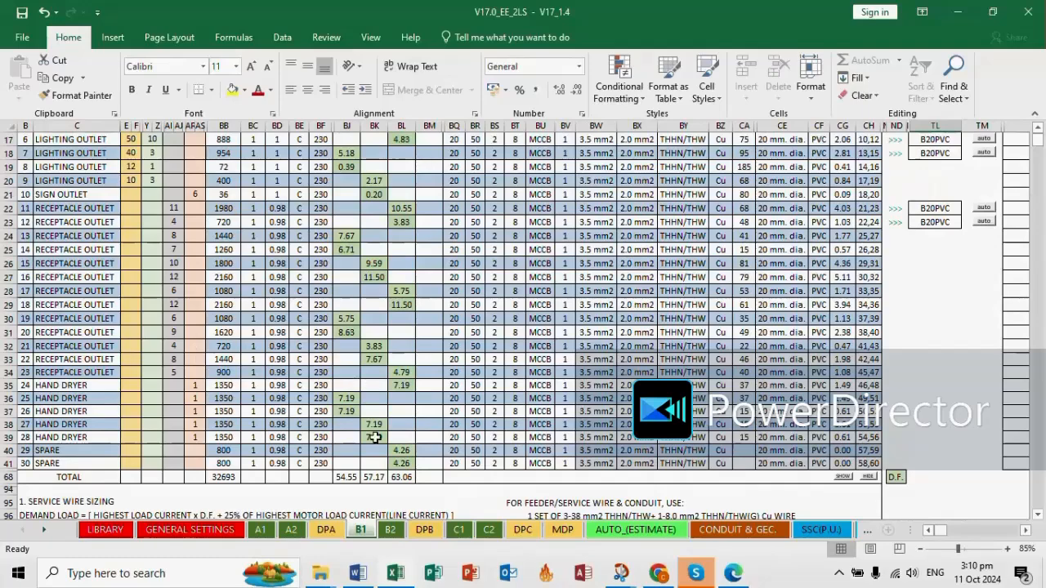
pyautogui.scroll(3, 377, 481)
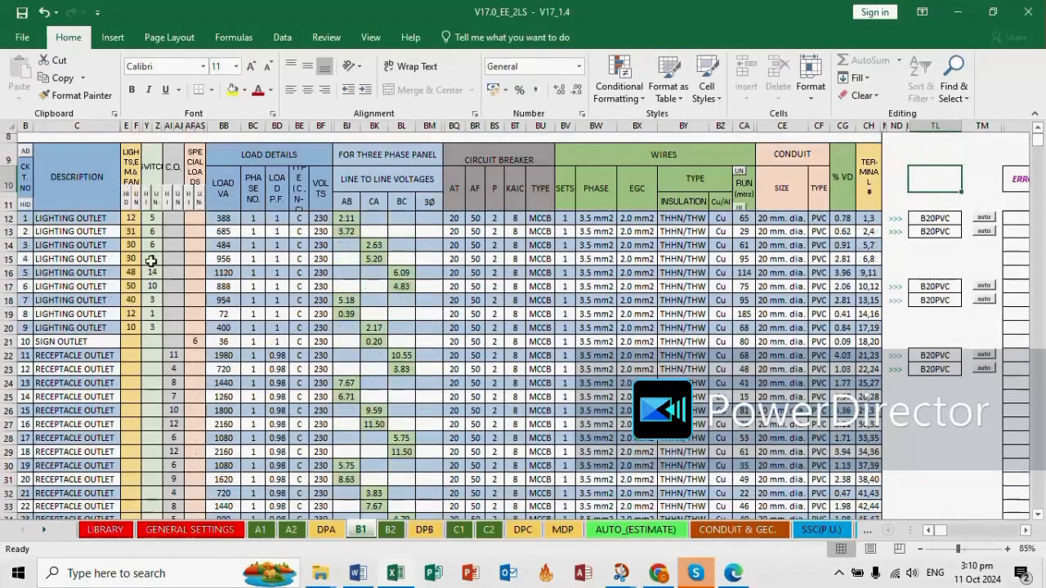
pyautogui.click(107, 245)
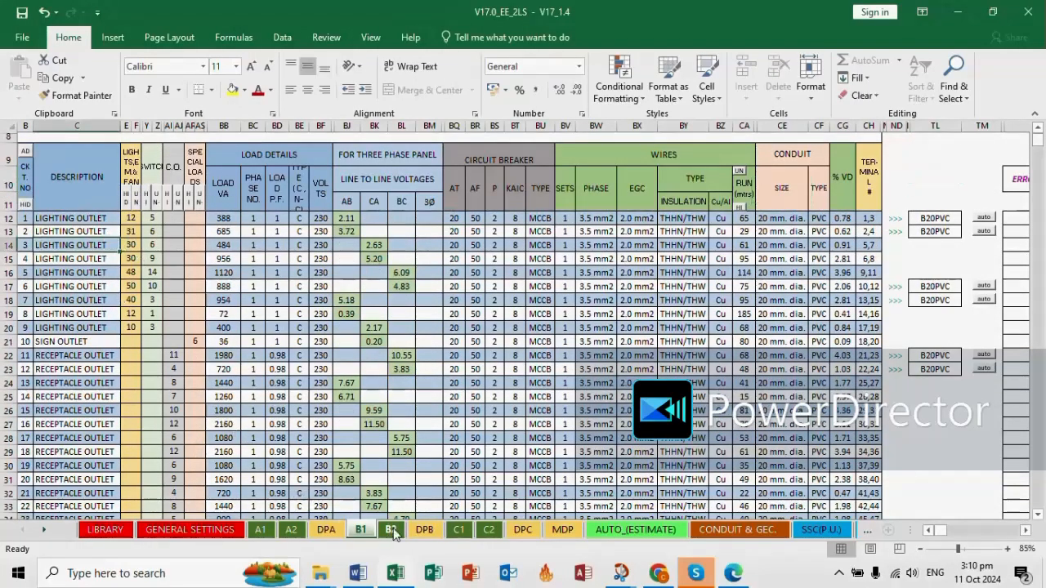
# Look through the B2 and DPC sheets and examine the main distribution panel schedule on the MDP sheet
pyautogui.click(391, 531)
pyautogui.click(516, 532)
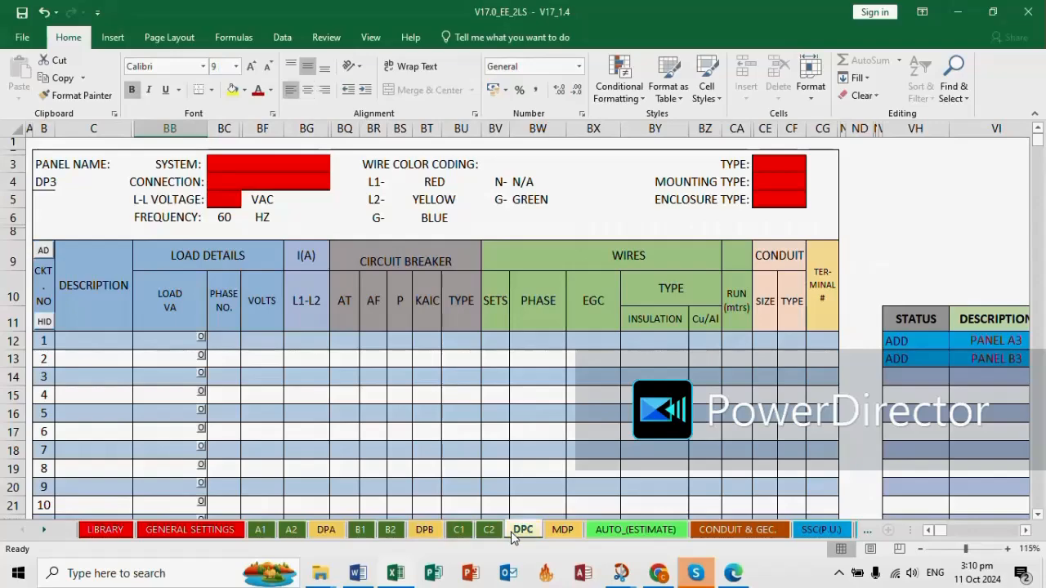
pyautogui.click(563, 530)
pyautogui.scroll(5, 593, 335)
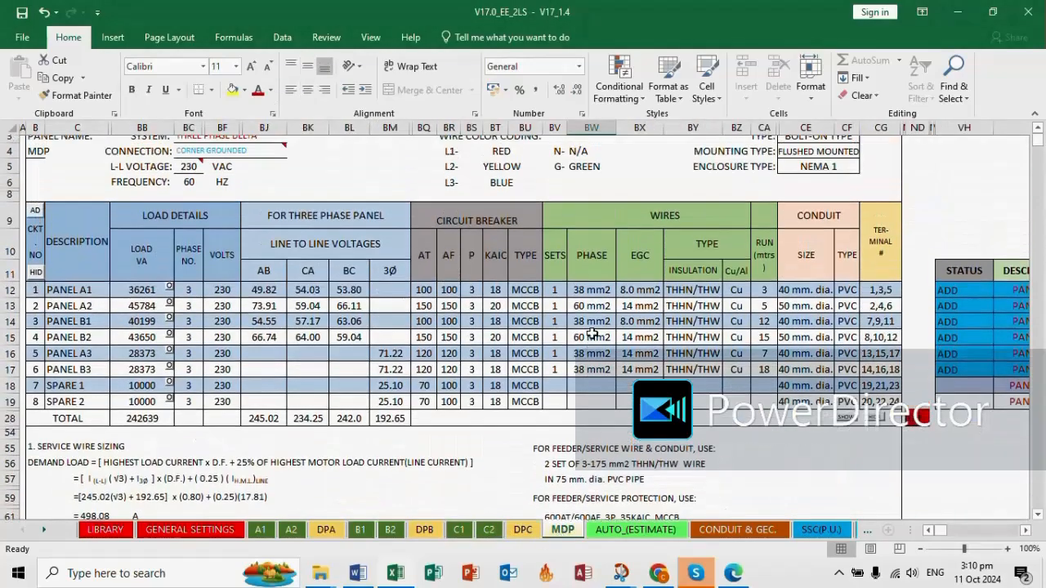
pyautogui.scroll(1, 592, 335)
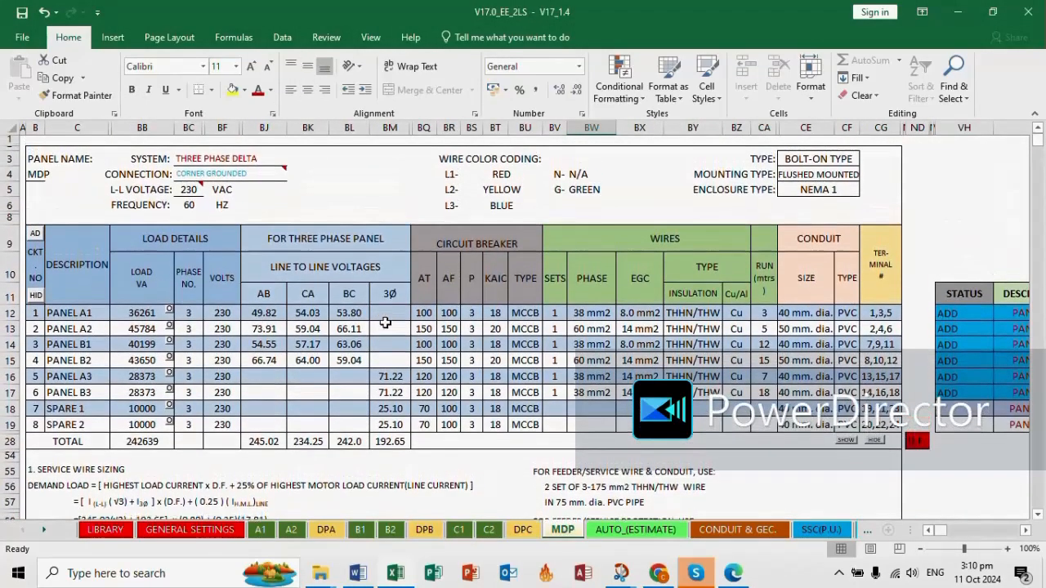
# Review the branch panel sheets A1, A2, B1, B2, C1 and C2 once more and return to the MDP schedule
pyautogui.click(257, 540)
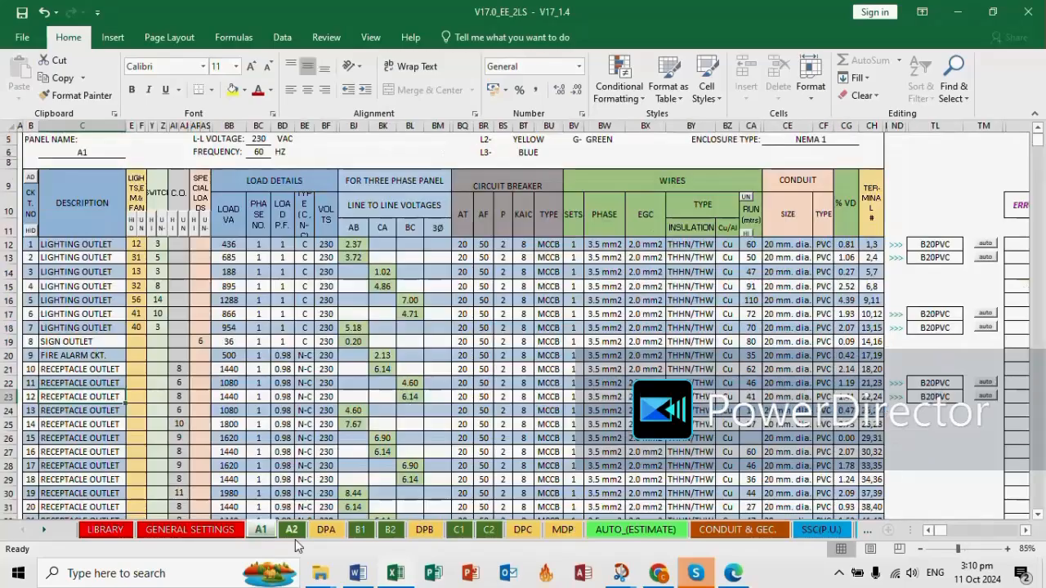
pyautogui.click(295, 539)
pyautogui.click(369, 538)
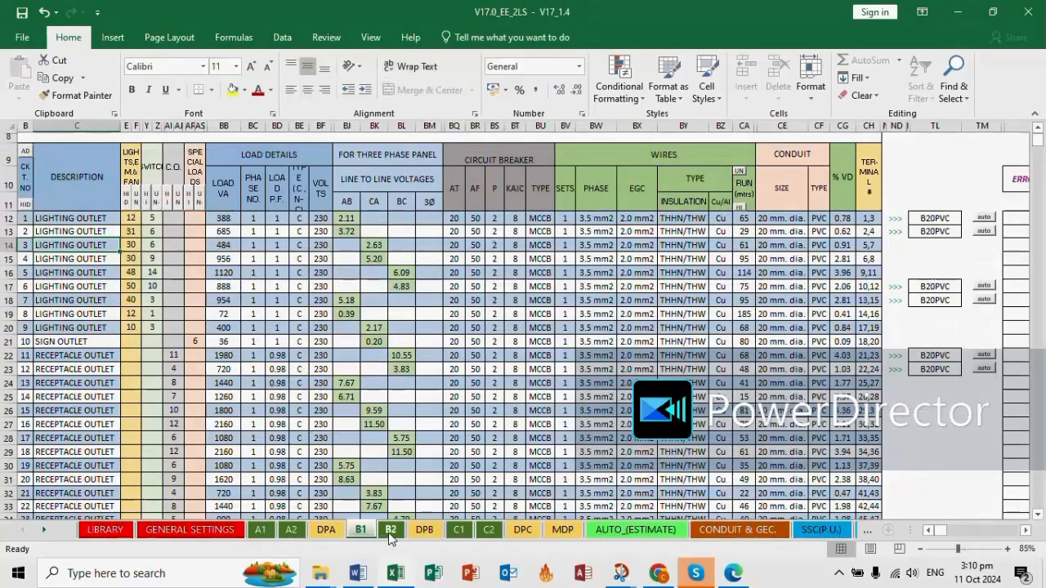
pyautogui.click(390, 538)
pyautogui.click(456, 533)
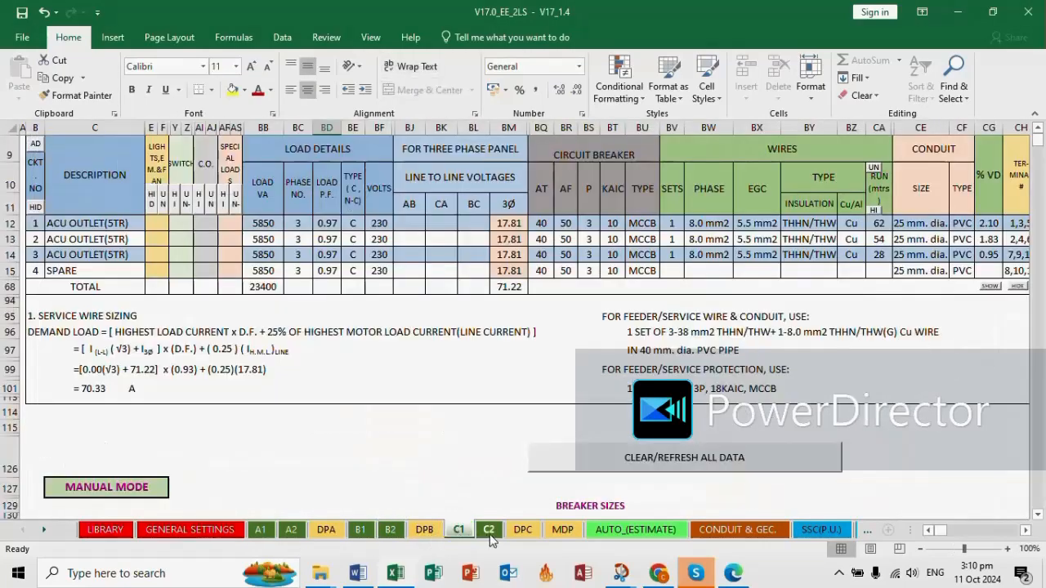
pyautogui.click(490, 536)
pyautogui.scroll(10, 531, 438)
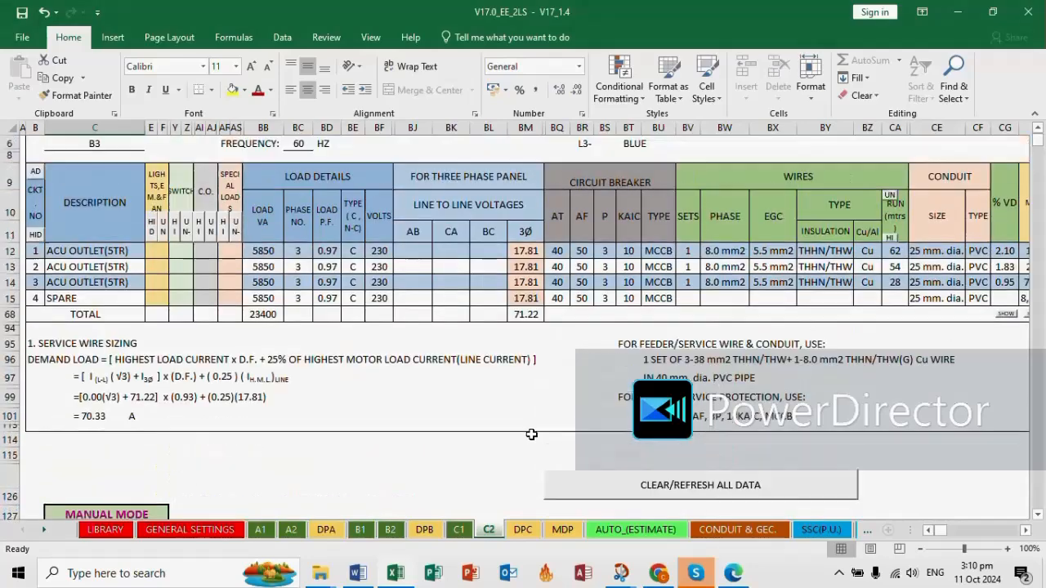
pyautogui.click(562, 531)
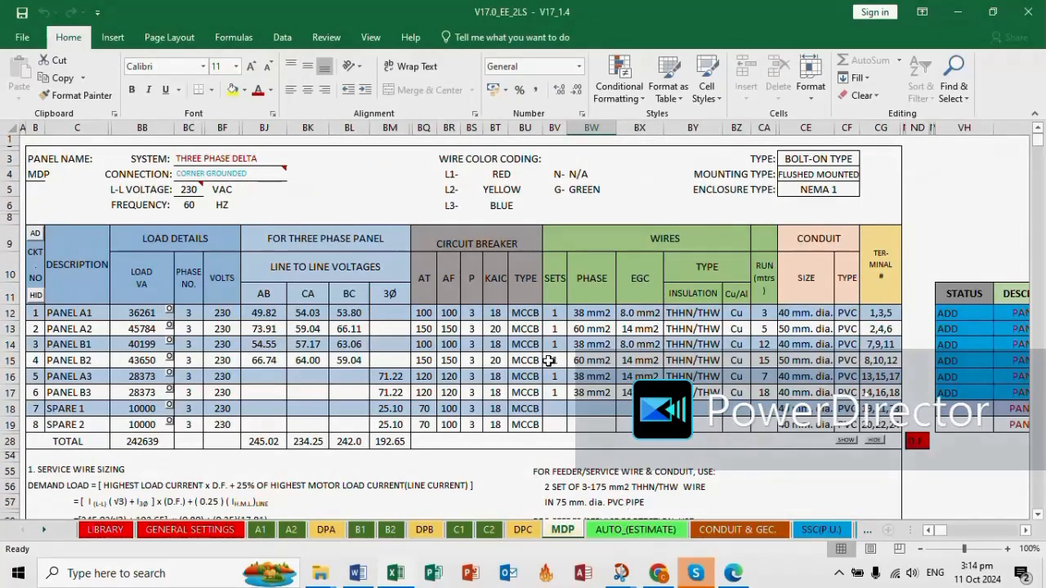
# Prepare the automatic estimate and generate the detailed electrical works estimate on the AUTO_(ESTIMATE) sheet
pyautogui.click(617, 532)
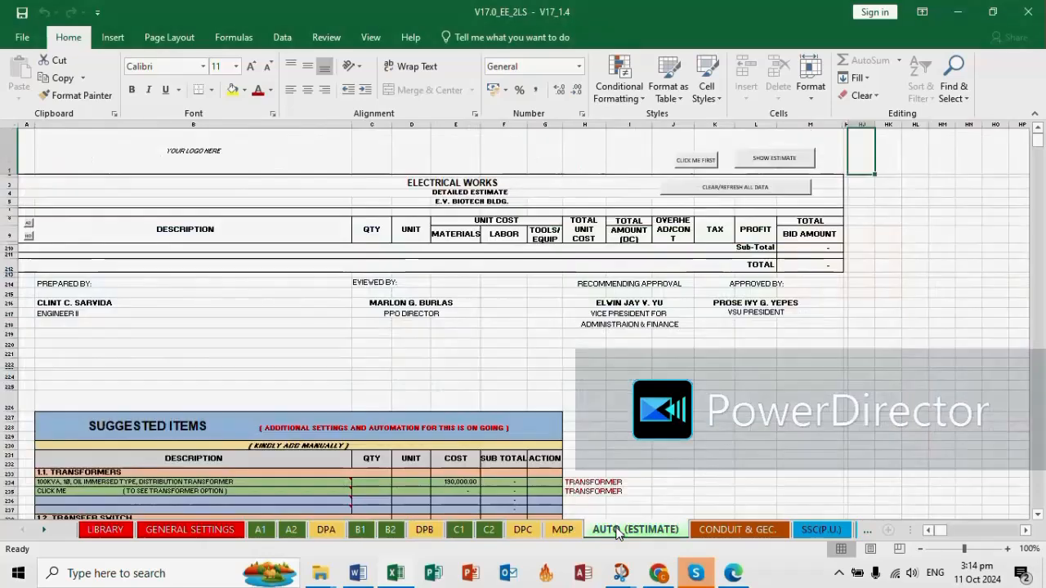
pyautogui.click(697, 161)
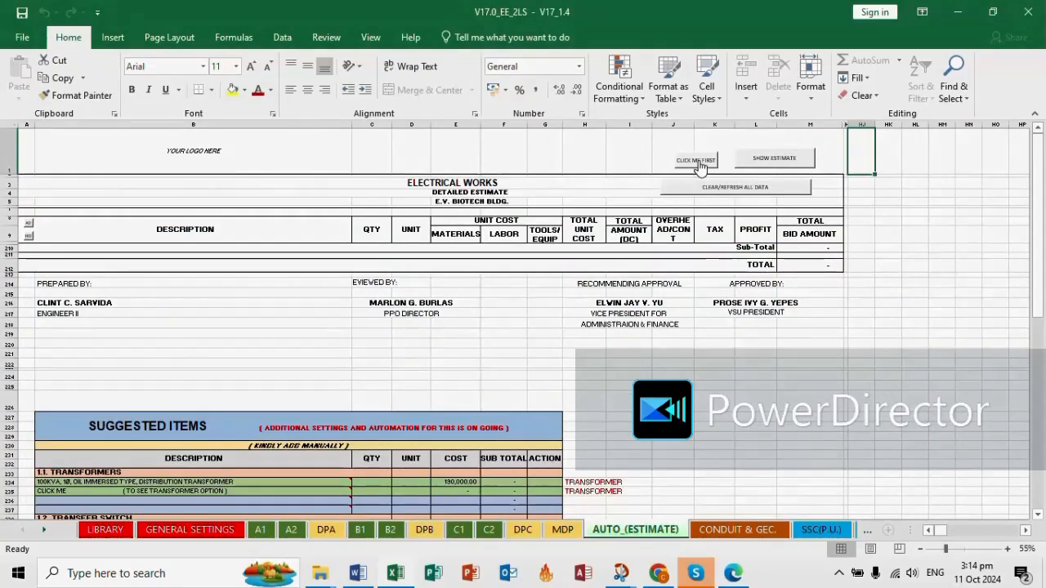
pyautogui.click(764, 159)
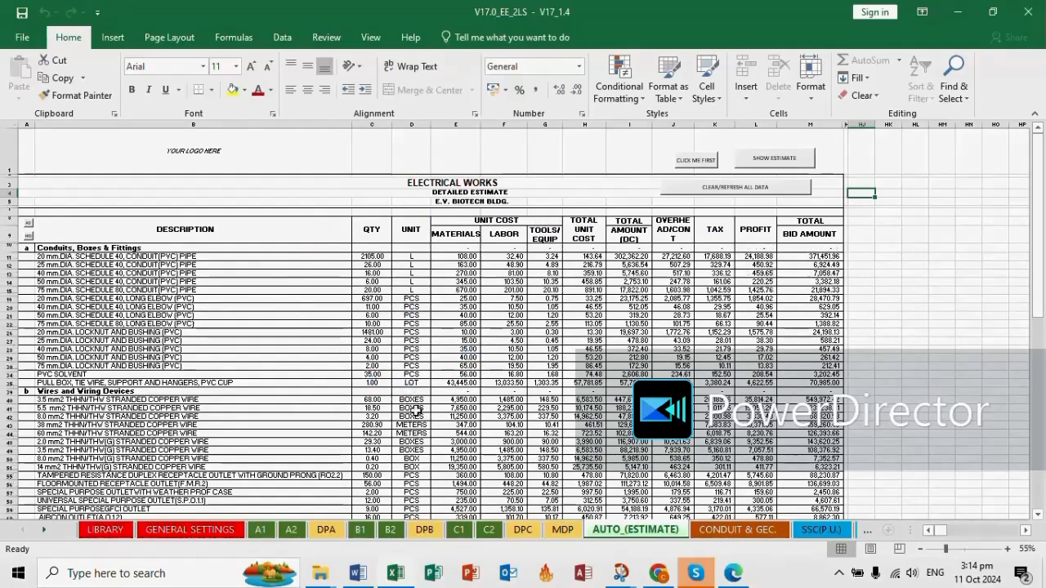
# Examine the estimate's items for conduits, boxes and fittings and for wires and wiring devices
pyautogui.scroll(1, 215, 317)
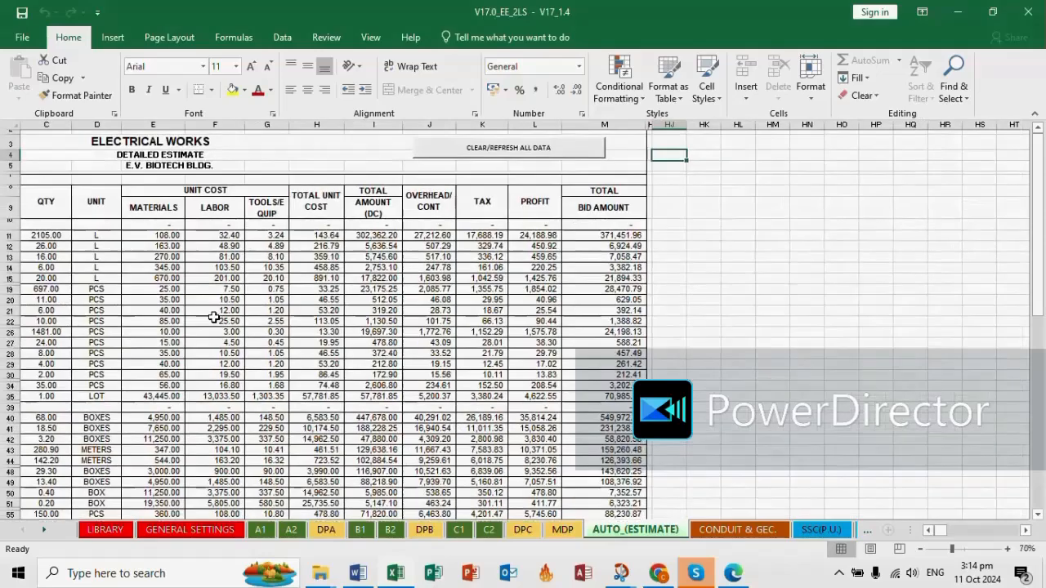
pyautogui.click(928, 531)
pyautogui.scroll(1, 934, 543)
pyautogui.click(929, 531)
pyautogui.click(311, 241)
pyautogui.click(477, 229)
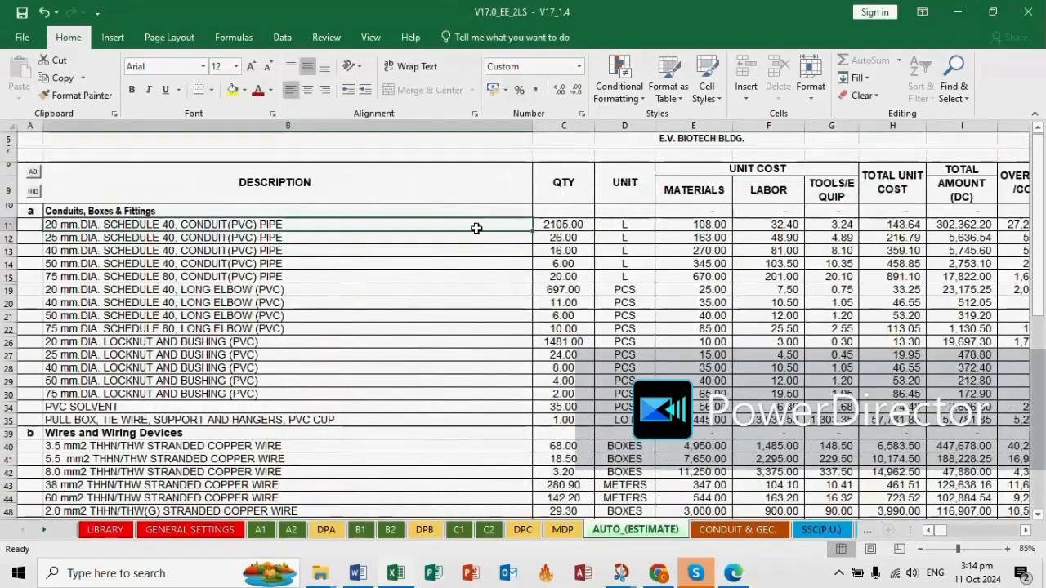
pyautogui.press('Down')
pyautogui.press('Down')
pyautogui.press('Down')
pyautogui.press('Down')
pyautogui.press('Down')
pyautogui.press('Down')
pyautogui.press('Down')
pyautogui.press('Down')
pyautogui.press('Down')
pyautogui.press('Down')
pyautogui.press('Down')
pyautogui.press('Down')
pyautogui.press('Down')
pyautogui.press('Down')
pyautogui.press('Down')
pyautogui.press('Down')
pyautogui.press('Down')
pyautogui.press('Down')
pyautogui.press('Down')
pyautogui.press('Down')
pyautogui.press('Down')
pyautogui.press('Down')
pyautogui.press('Down')
pyautogui.press('Down')
pyautogui.press('Down')
pyautogui.press('Down')
pyautogui.press('Down')
pyautogui.press('Down')
pyautogui.press('Down')
pyautogui.press('Down')
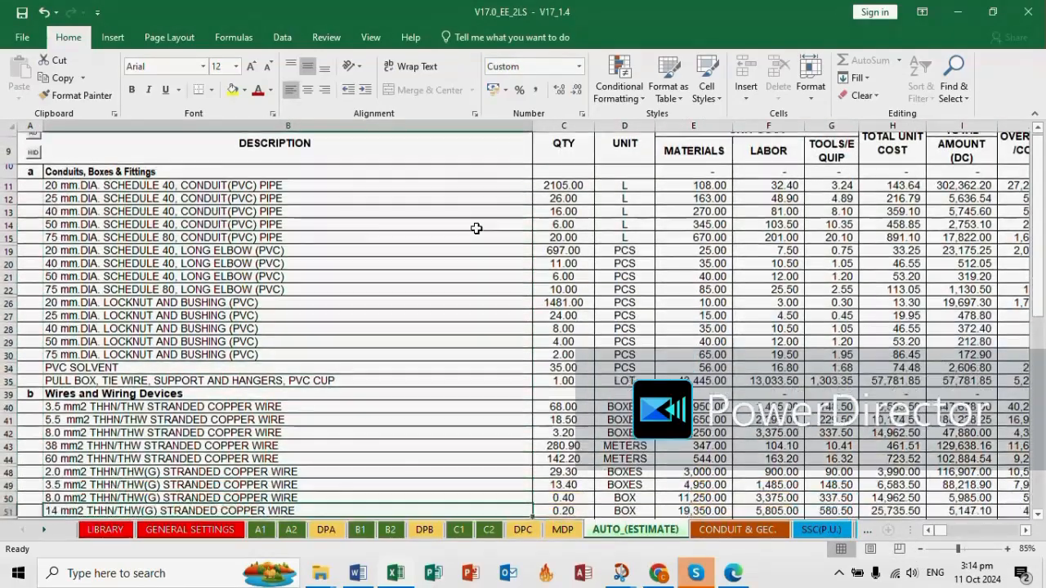
pyautogui.press('Down')
pyautogui.press('Down')
pyautogui.press('Down')
pyautogui.press('Down')
pyautogui.press('Down')
pyautogui.press('Down')
pyautogui.press('Down')
pyautogui.press('Down')
pyautogui.press('Down')
pyautogui.press('Down')
pyautogui.press('Down')
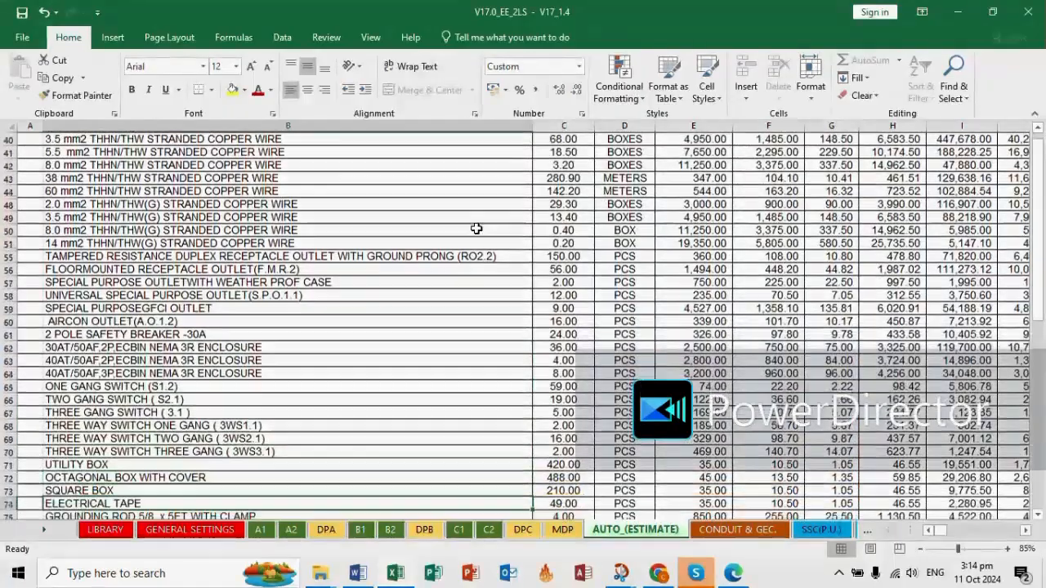
# Examine the power load center, switchgear and panelboard items of the estimate, panels A1 through B3
pyautogui.press('Down')
pyautogui.press('Down')
pyautogui.press('Down')
pyautogui.press('Down')
pyautogui.press('Down')
pyautogui.press('Down')
pyautogui.press('Down')
pyautogui.press('Down')
pyautogui.press('Down')
pyautogui.press('Down')
pyautogui.press('Down')
pyautogui.press('Down')
pyautogui.press('Down')
pyautogui.press('Down')
pyautogui.press('Down')
pyautogui.press('Down')
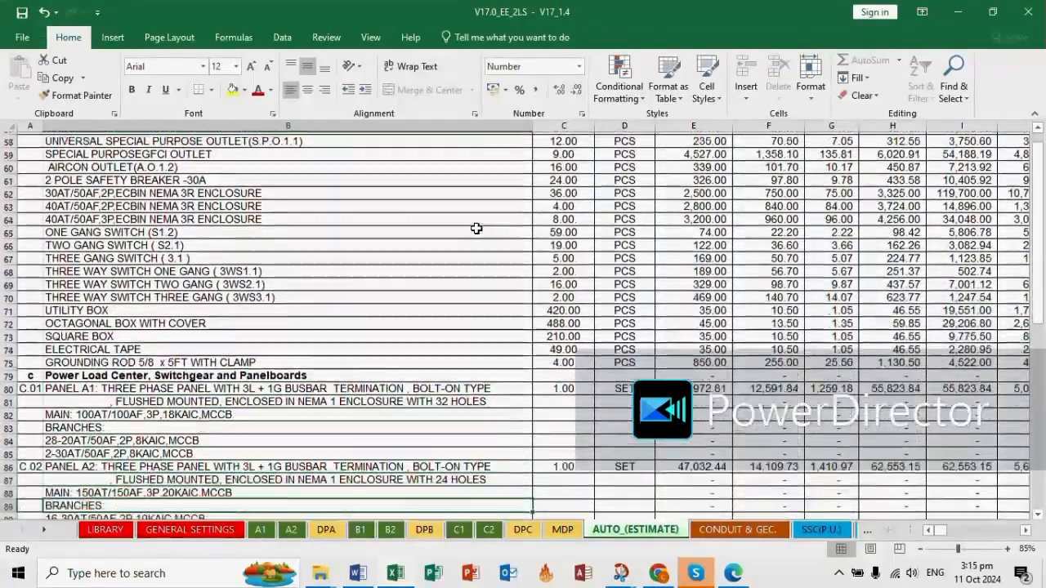
pyautogui.press('Down')
pyautogui.press('Down')
pyautogui.press('Down')
pyautogui.press('Down')
pyautogui.press('Down')
pyautogui.press('Down')
pyautogui.press('Down')
pyautogui.press('Down')
pyautogui.press('Down')
pyautogui.press('Down')
pyautogui.press('Down')
pyautogui.press('Down')
pyautogui.press('Down')
pyautogui.press('Down')
pyautogui.press('Down')
pyautogui.press('Down')
pyautogui.press('Down')
pyautogui.press('Down')
pyautogui.press('Down')
pyautogui.press('Down')
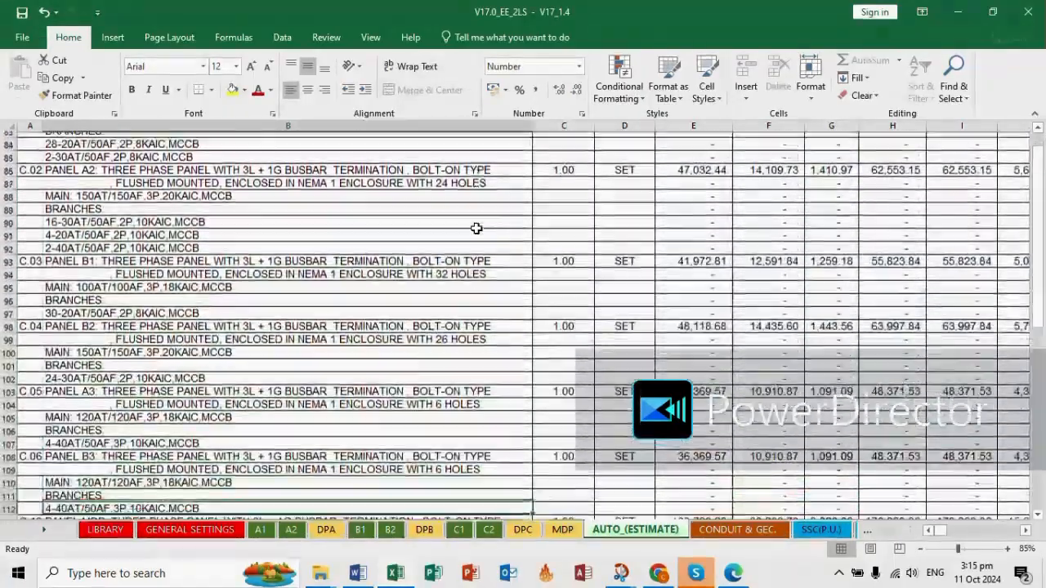
# Examine the MDP panel and lighting fixture items down to the end of the estimate, and return to the sheet's beginning
pyautogui.press('Down')
pyautogui.press('Down')
pyautogui.press('Down')
pyautogui.press('Down')
pyautogui.press('Down')
pyautogui.press('Down')
pyautogui.press('Down')
pyautogui.press('Down')
pyautogui.press('Down')
pyautogui.press('Down')
pyautogui.press('Down')
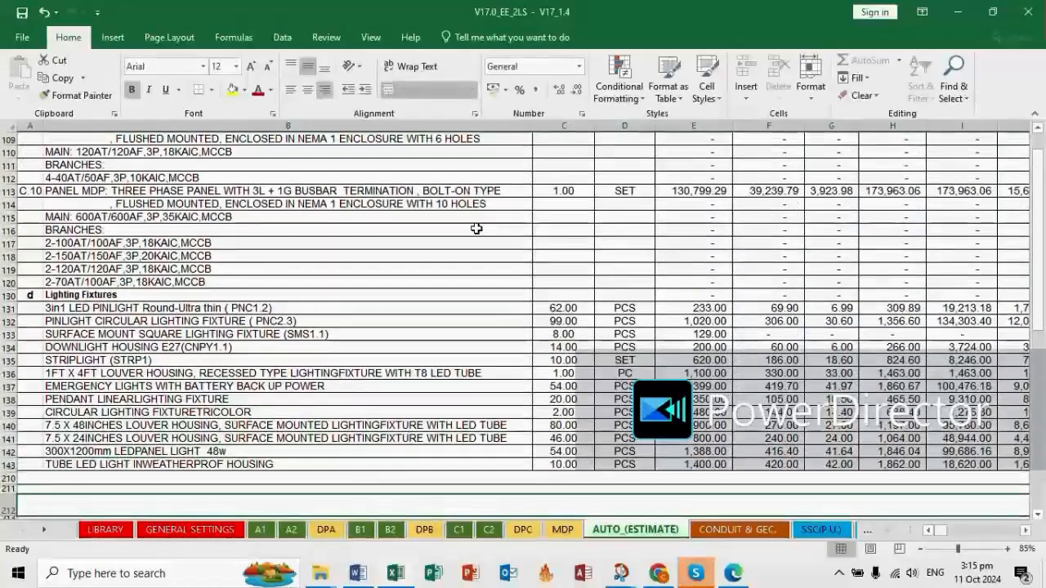
pyautogui.press('Right')
pyautogui.hotkey('ctrl', 'Home')
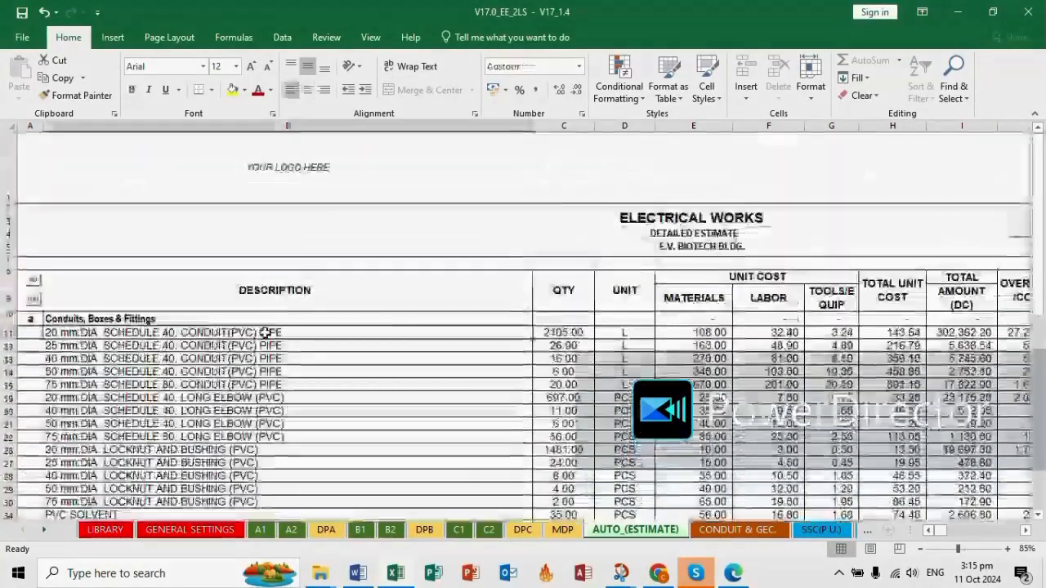
# Overwrite several conduit and fitting descriptions with sample text, including "dsgsss", "ss", "GROUNDING ROD 5/8 x 5FT WITH CLAMPs" and "sss"
pyautogui.doubleClick(292, 331)
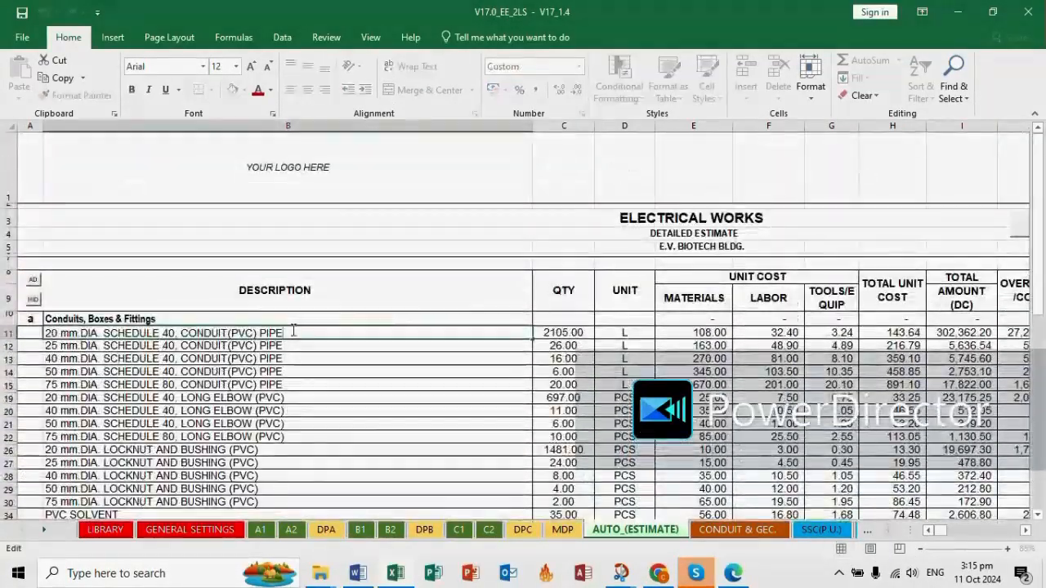
pyautogui.click(304, 345)
pyautogui.write('dsgsss')
pyautogui.click(318, 360)
pyautogui.write('ss')
pyautogui.click(323, 373)
pyautogui.write('GROUNDING ROD 5/8  x 5FT WITH CLAMPs')
pyautogui.click(325, 397)
pyautogui.write('sss')
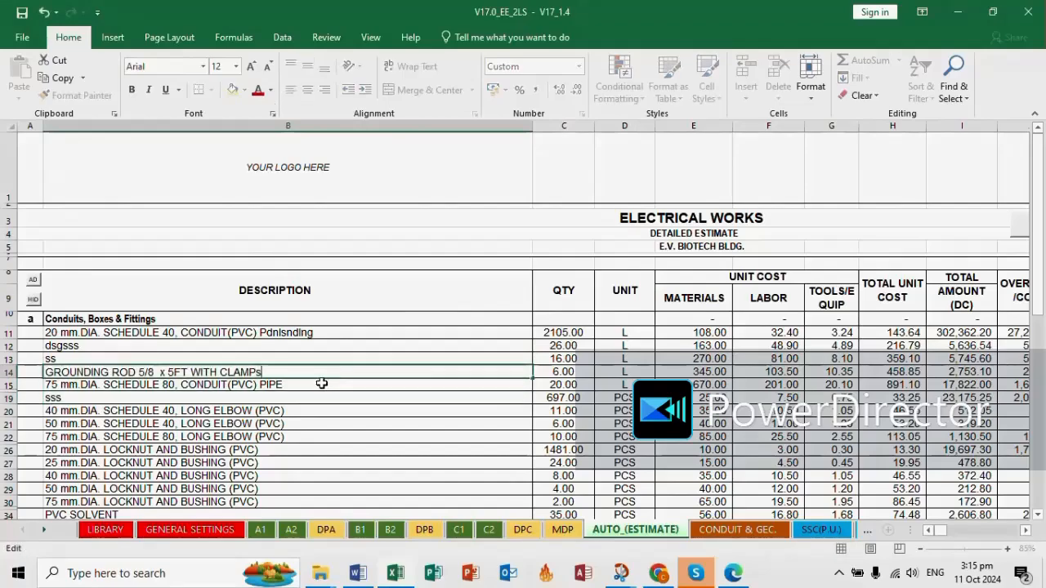
# Enter "as" as the materials unit cost of the second conduit item in row 12, and clear that entry
pyautogui.scroll(1, 447, 370)
pyautogui.click(694, 251)
pyautogui.write('as')
pyautogui.click(696, 235)
pyautogui.click(696, 251)
pyautogui.press('BackSpace')
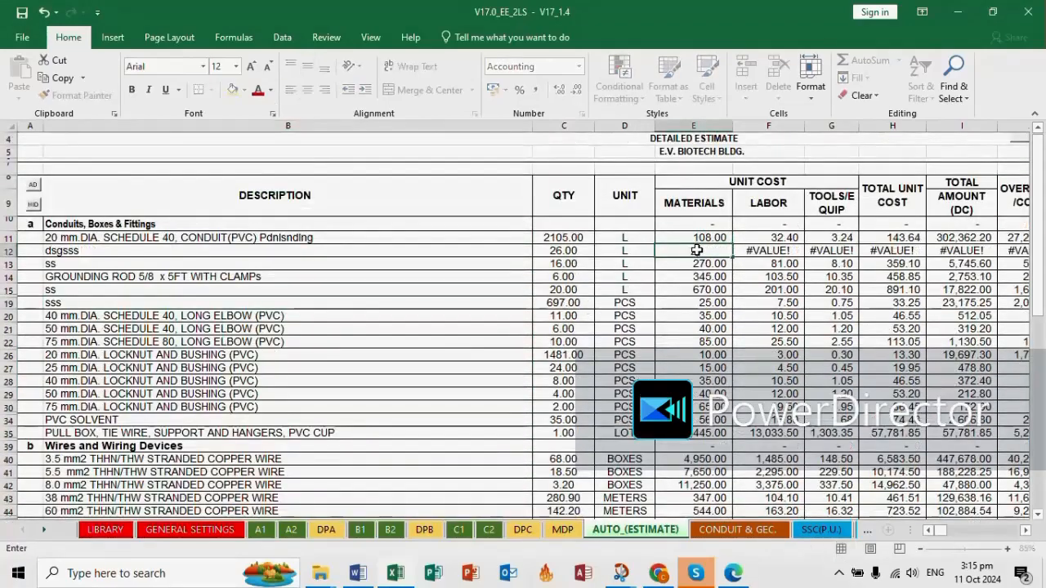
# Try "as" as the first conduit item's quantity, and set the quantities in rows 11 and 12 to 233 and 44
pyautogui.click(563, 238)
pyautogui.write('as')
pyautogui.click(553, 263)
pyautogui.click(564, 238)
pyautogui.write('233')
pyautogui.click(567, 251)
pyautogui.write('44')
pyautogui.click(574, 275)
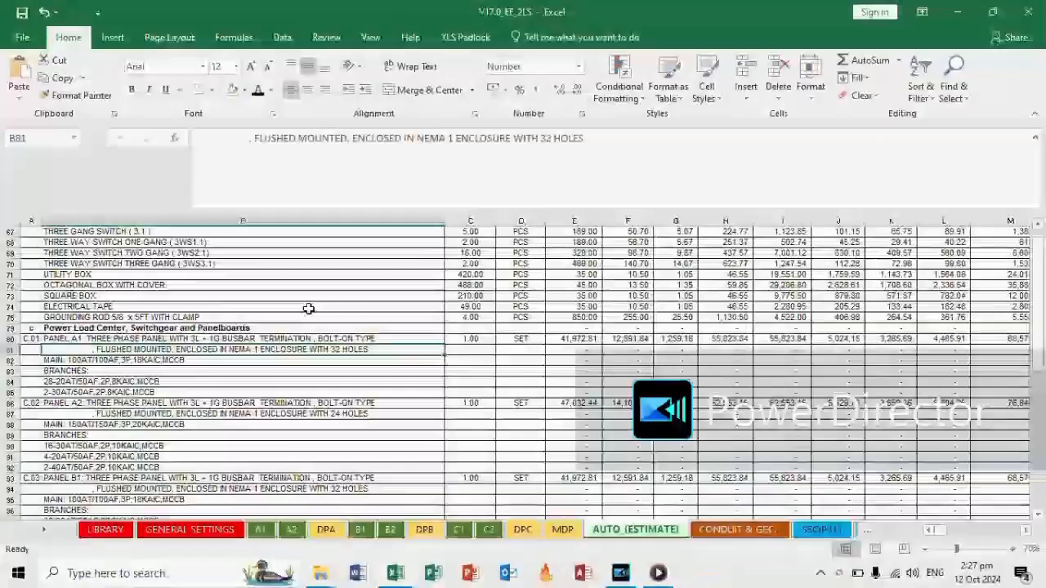
# Examine the panelboard items from Panel A1 through the MDP and the lighting fixtures down to the estimate's total
pyautogui.press('Down')
pyautogui.press('Down')
pyautogui.press('Down')
pyautogui.press('Down')
pyautogui.press('Down')
pyautogui.press('Down')
pyautogui.press('Down')
pyautogui.press('Down')
pyautogui.press('Down')
pyautogui.press('Down')
pyautogui.press('Down')
pyautogui.press('Down')
pyautogui.press('Down')
pyautogui.press('Down')
pyautogui.press('Down')
pyautogui.press('Down')
pyautogui.press('Down')
pyautogui.press('Down')
pyautogui.press('Down')
pyautogui.press('Down')
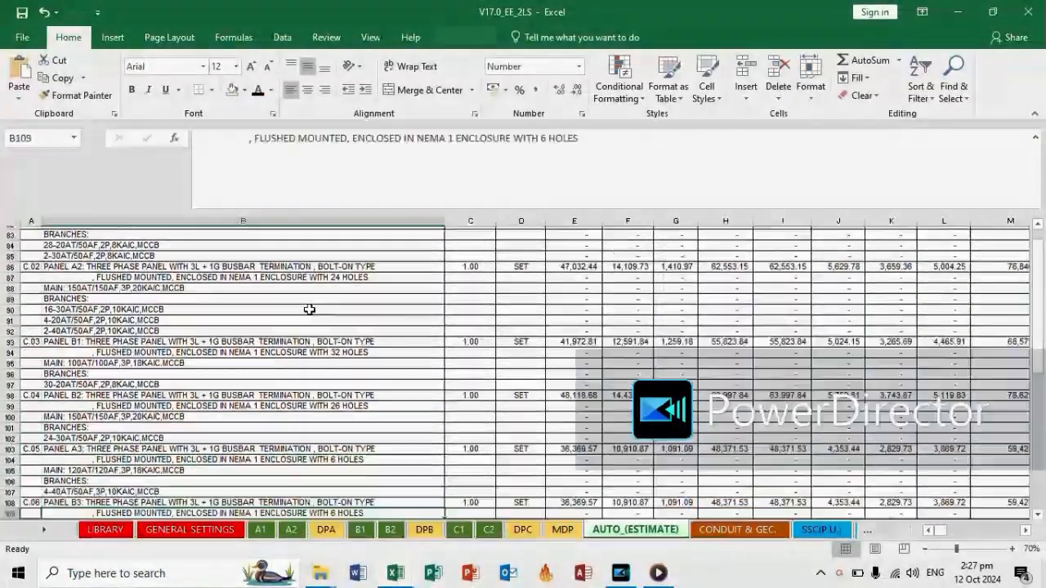
pyautogui.press('Down')
pyautogui.press('Down')
pyautogui.press('Down')
pyautogui.press('Down')
pyautogui.press('Down')
pyautogui.press('Down')
pyautogui.press('Down')
pyautogui.press('Down')
pyautogui.press('Down')
pyautogui.press('Down')
pyautogui.press('Down')
pyautogui.press('Down')
pyautogui.press('Down')
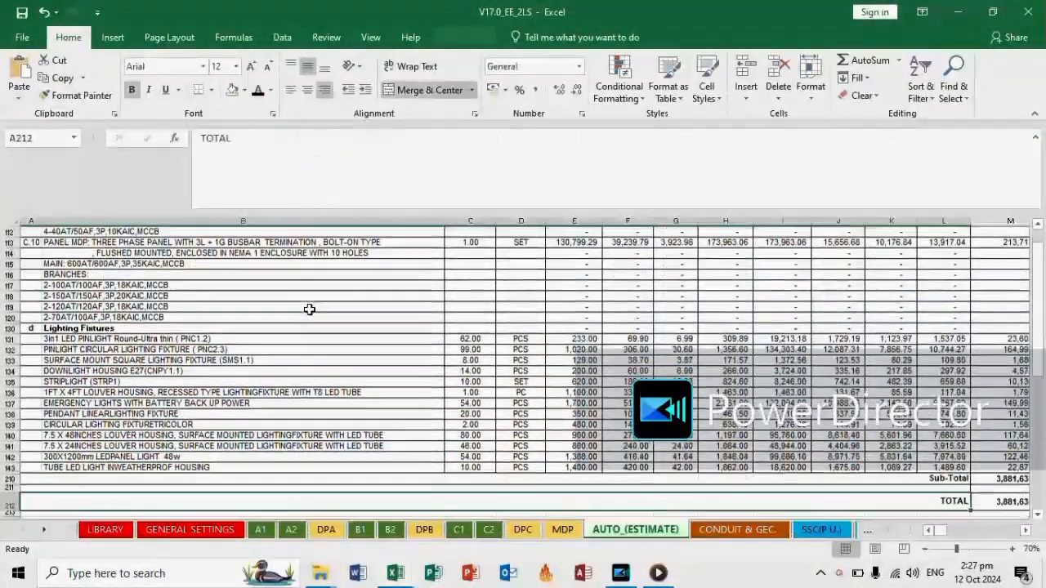
pyautogui.click(311, 403)
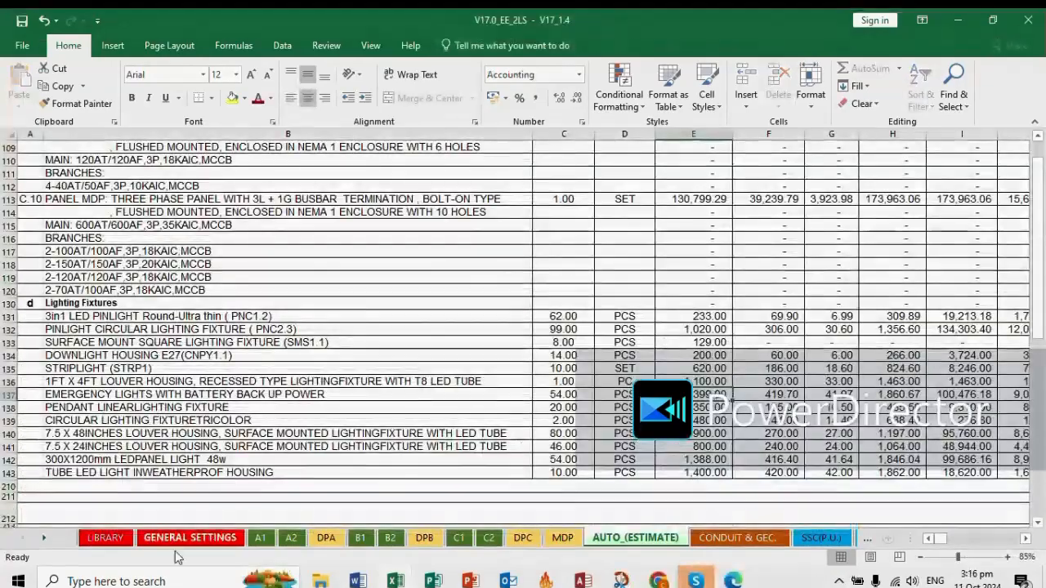
# In the LIBRARY sheet, set your own price for the emergency lights with battery back up power (EM1) to 1700
pyautogui.click(115, 542)
pyautogui.scroll(-20, 199, 397)
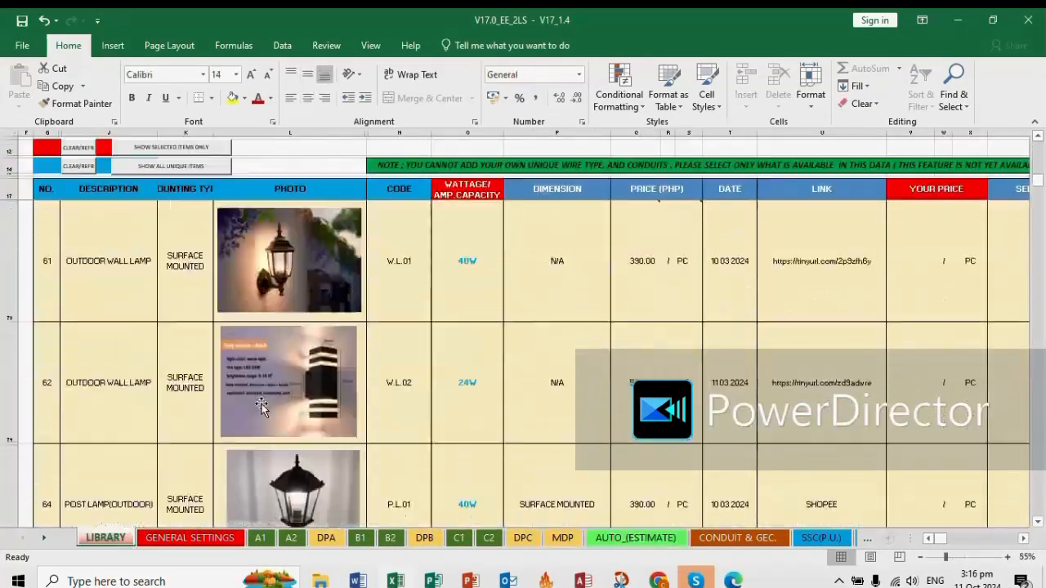
pyautogui.click(653, 266)
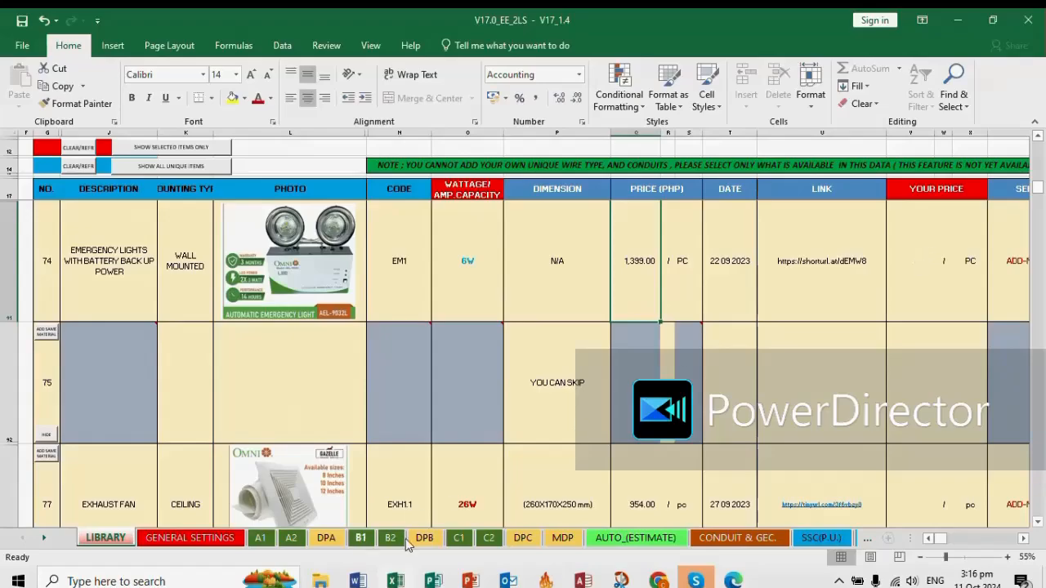
pyautogui.click(906, 266)
pyautogui.write('1150')
pyautogui.press('Return')
# Return to the AUTO_(ESTIMATE) sheet and regenerate the estimate from its header area
pyautogui.click(614, 541)
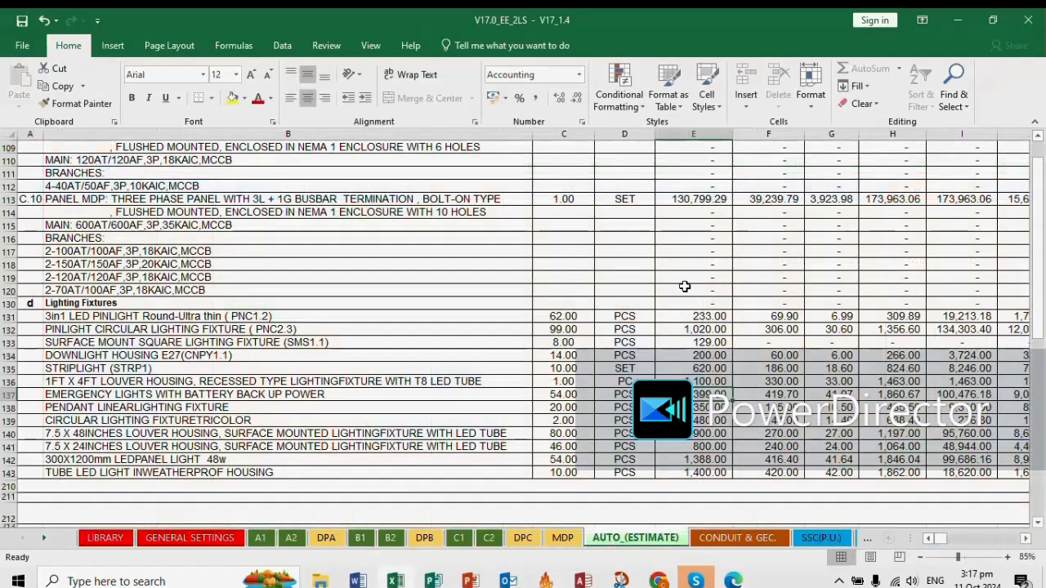
pyautogui.scroll(20, 685, 287)
pyautogui.scroll(-2, 817, 220)
pyautogui.click(763, 171)
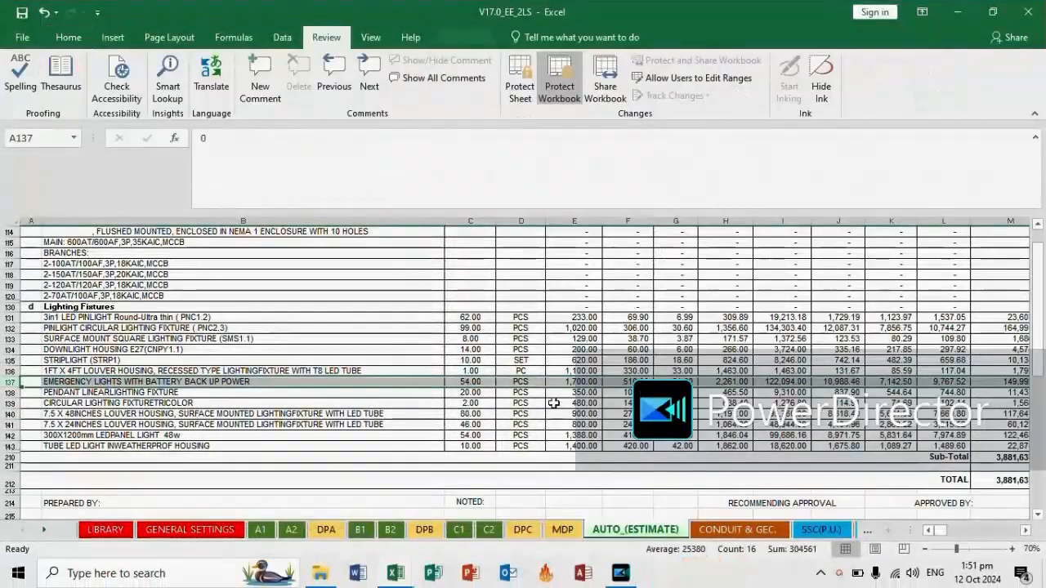
# Apply the current fill color to the emergency lights' materials unit cost in cell E137
pyautogui.click(573, 381)
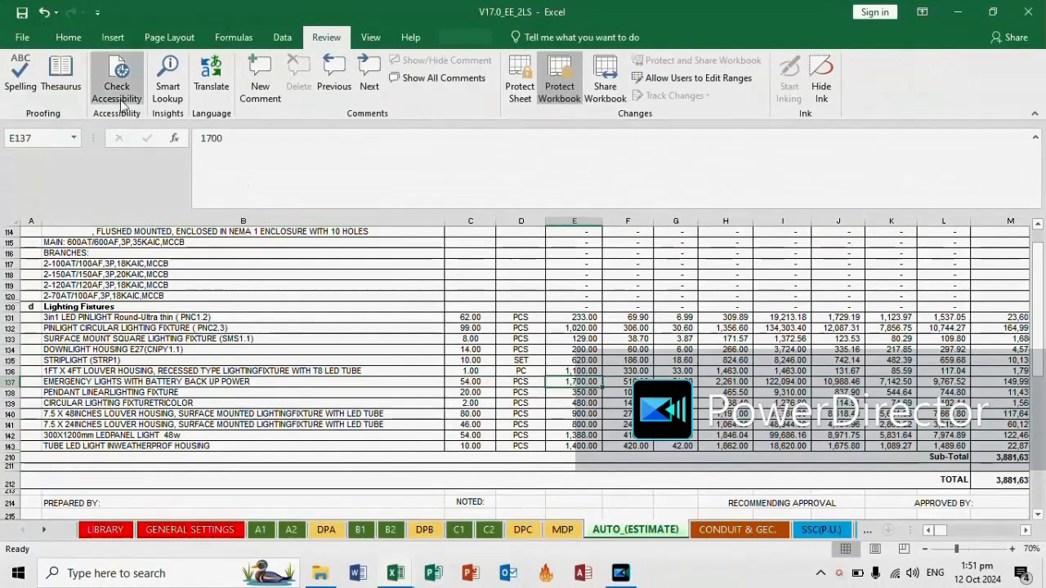
pyautogui.click(67, 38)
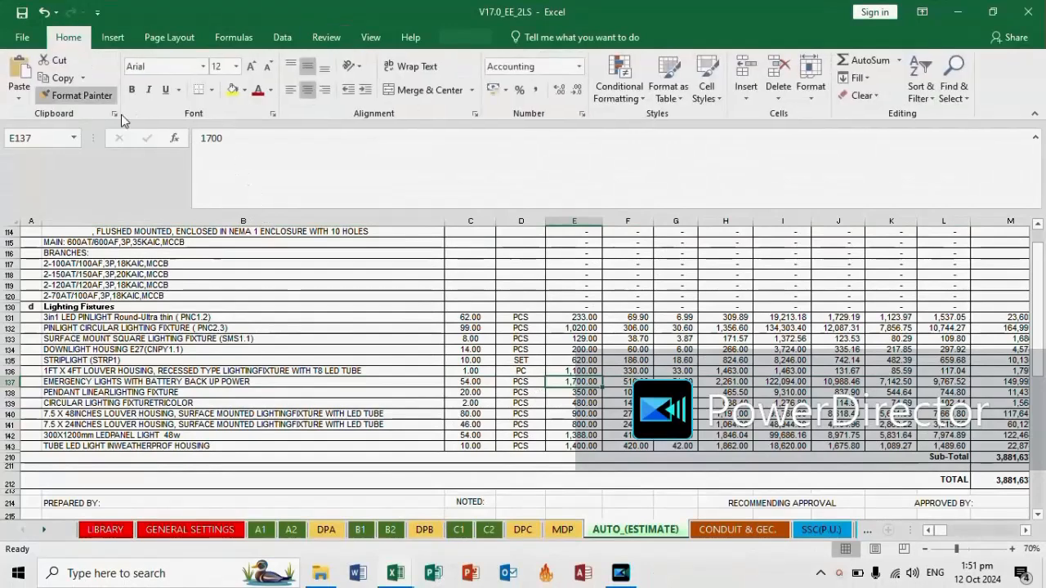
pyautogui.click(233, 90)
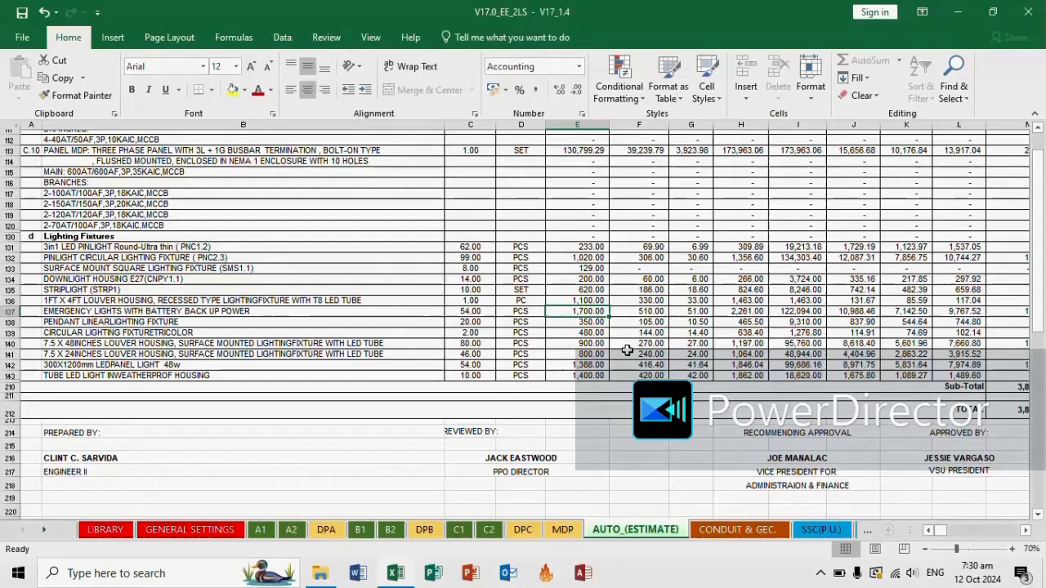
# In the suggested items, choose the 100KVA, 1Ø, oil immersed type distribution transformer, set its quantity to 3, and mark it ADD
pyautogui.scroll(-5, 604, 356)
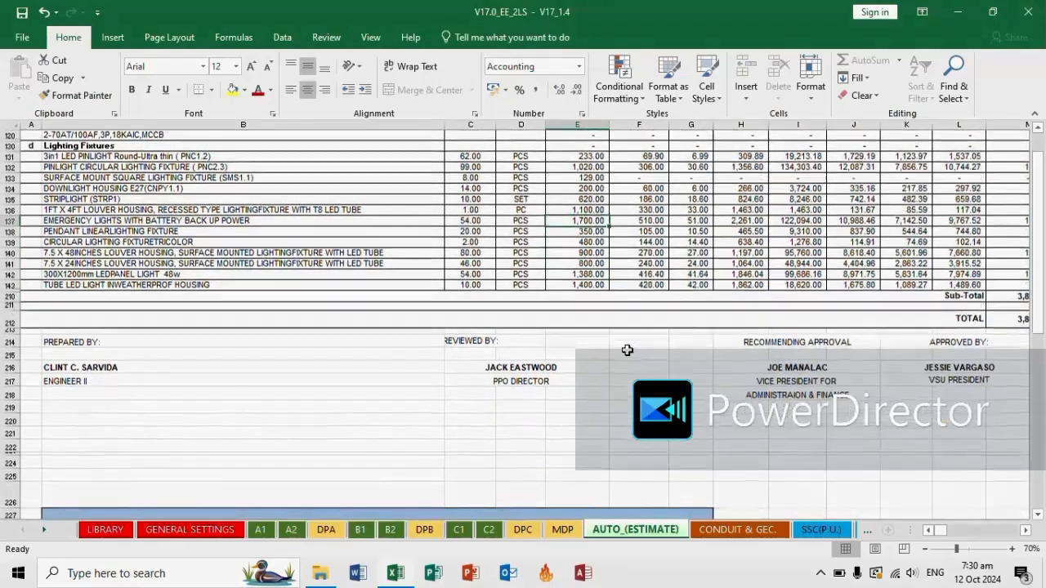
pyautogui.scroll(-5, 603, 355)
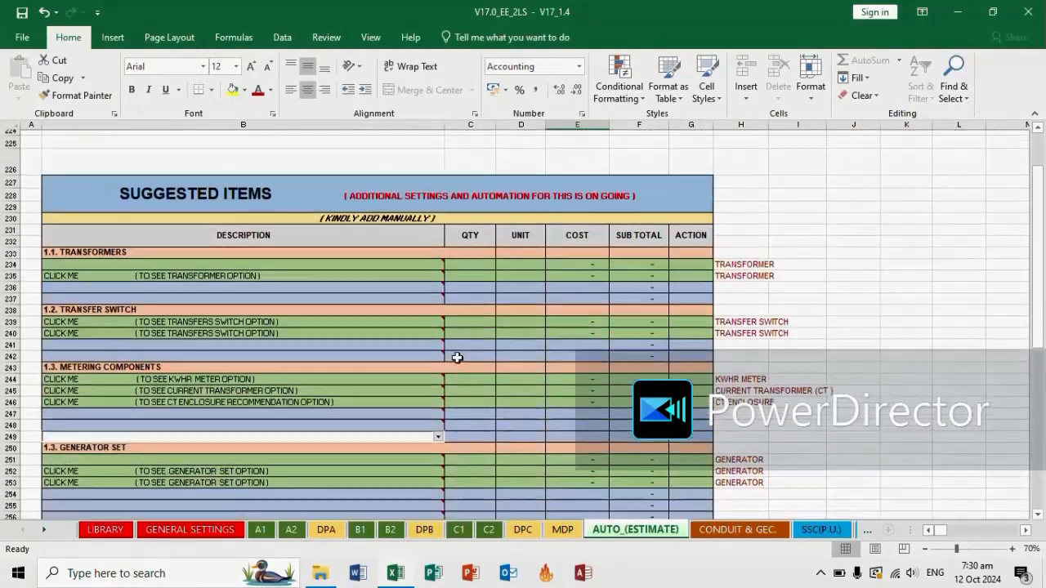
pyautogui.click(366, 260)
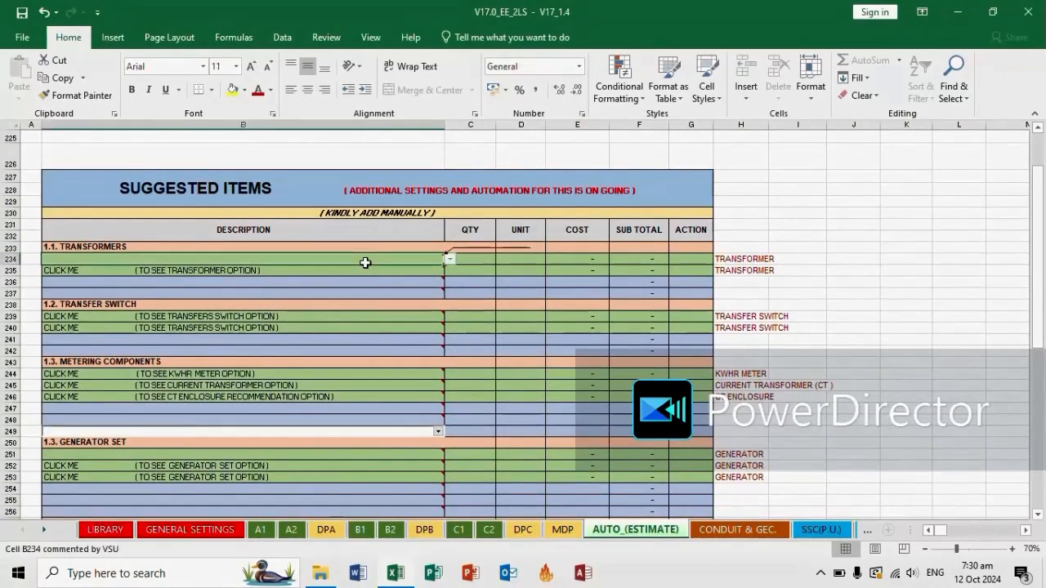
pyautogui.click(448, 260)
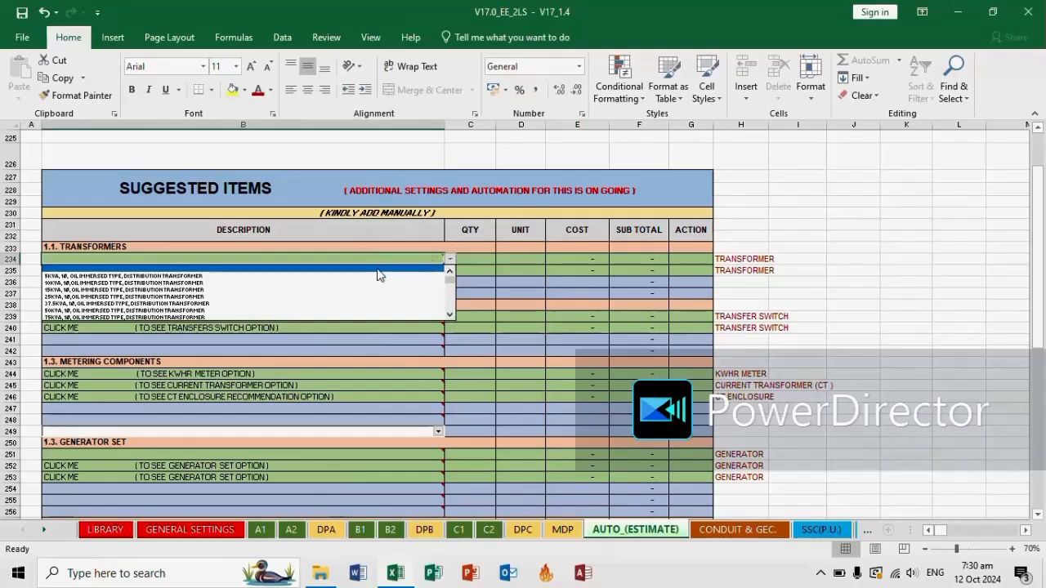
pyautogui.click(450, 313)
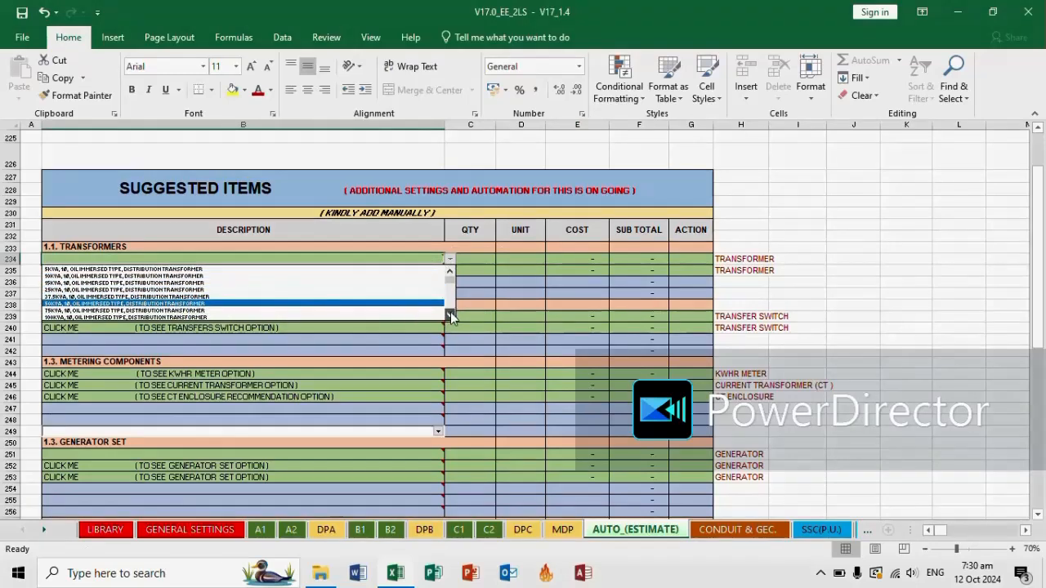
pyautogui.click(283, 310)
pyautogui.click(478, 259)
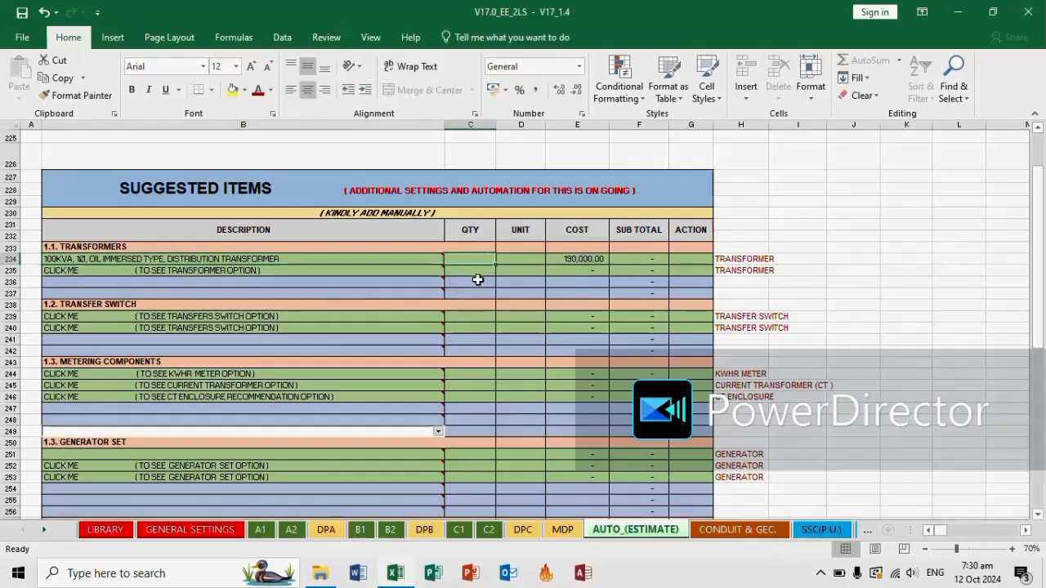
pyautogui.write('3')
pyautogui.click(805, 269)
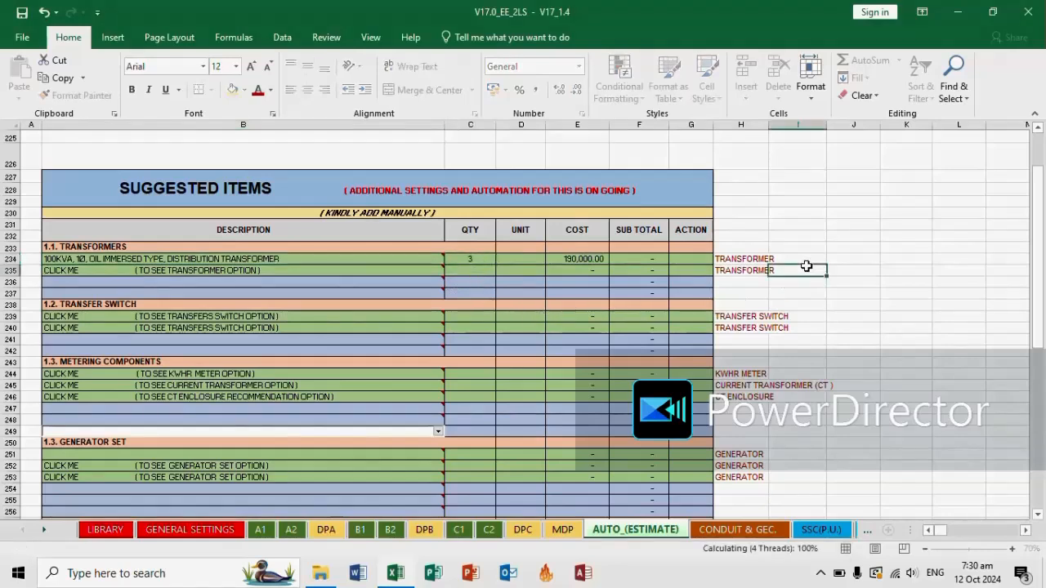
pyautogui.click(693, 259)
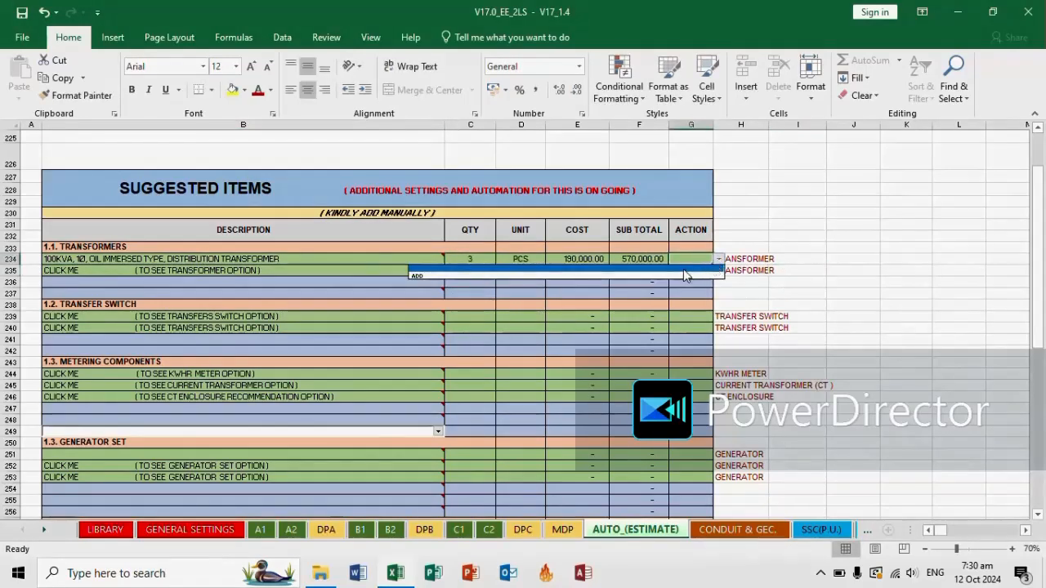
pyautogui.click(676, 275)
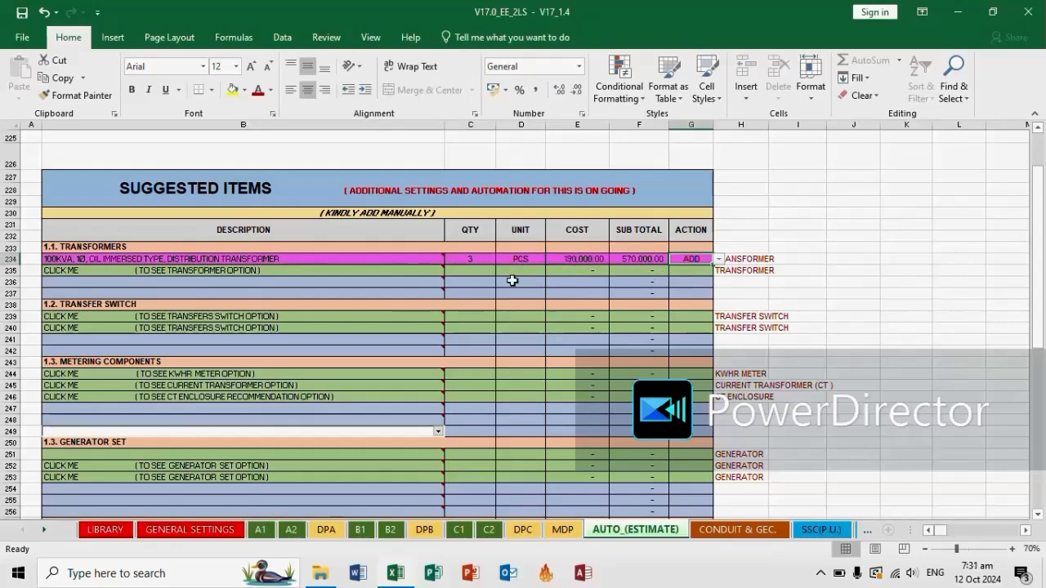
# Enter "25 KVA SINGLE PHASE TRANSFORMER" as a manual transformer description in row 236
pyautogui.click(272, 284)
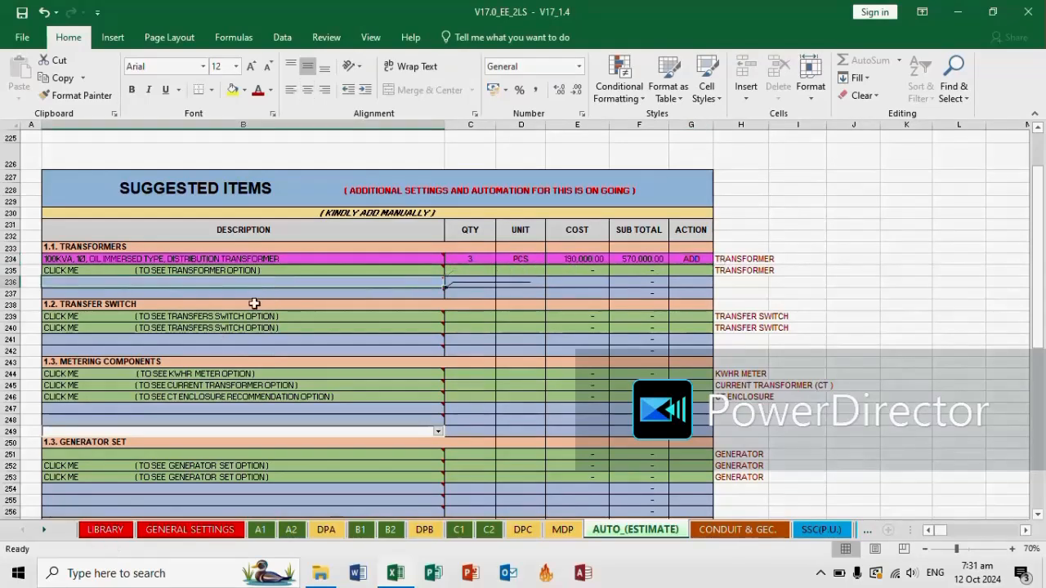
pyautogui.write('25 KVA SINGLE')
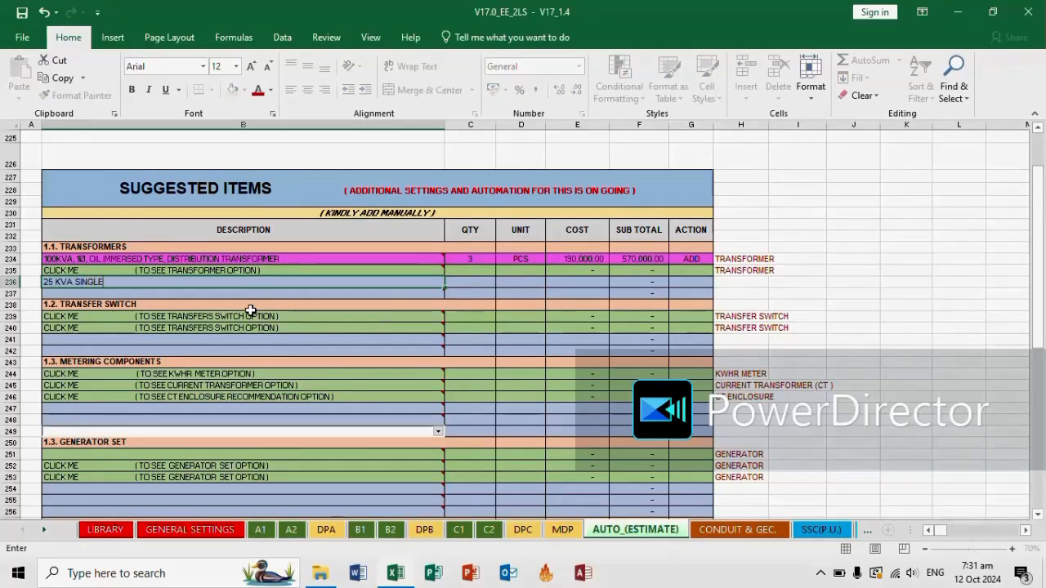
pyautogui.press('BackSpace')
pyautogui.press('BackSpace')
pyautogui.press('BackSpace')
pyautogui.write('ORMER')
# Give the manual 25 KVA transformer entry a quantity of 3, the unit PCS, and a cost of 105,000
pyautogui.click(492, 280)
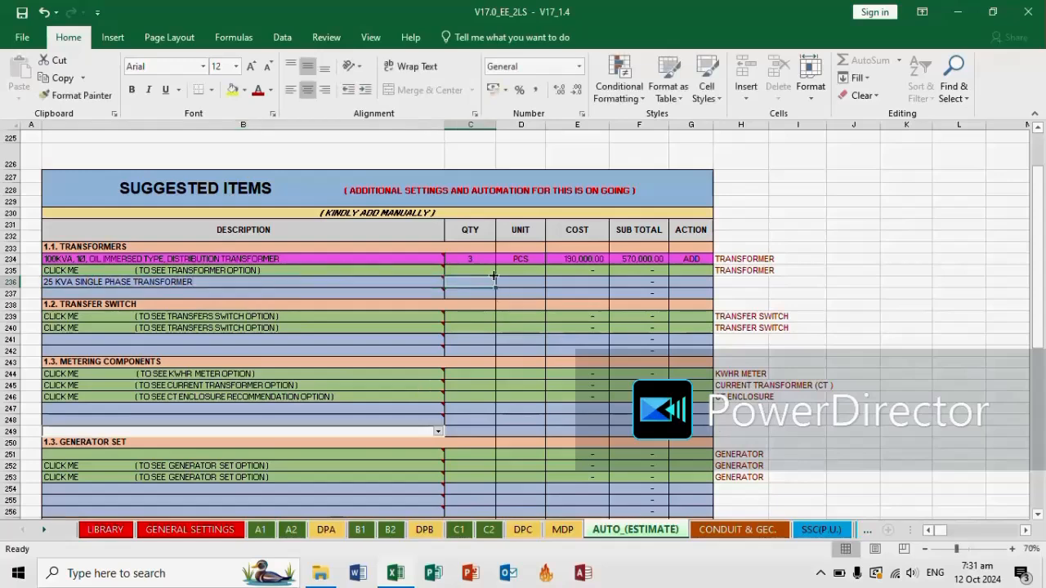
pyautogui.write('3')
pyautogui.click(530, 280)
pyautogui.write('PCS')
pyautogui.click(577, 283)
pyautogui.write('1050000.00')
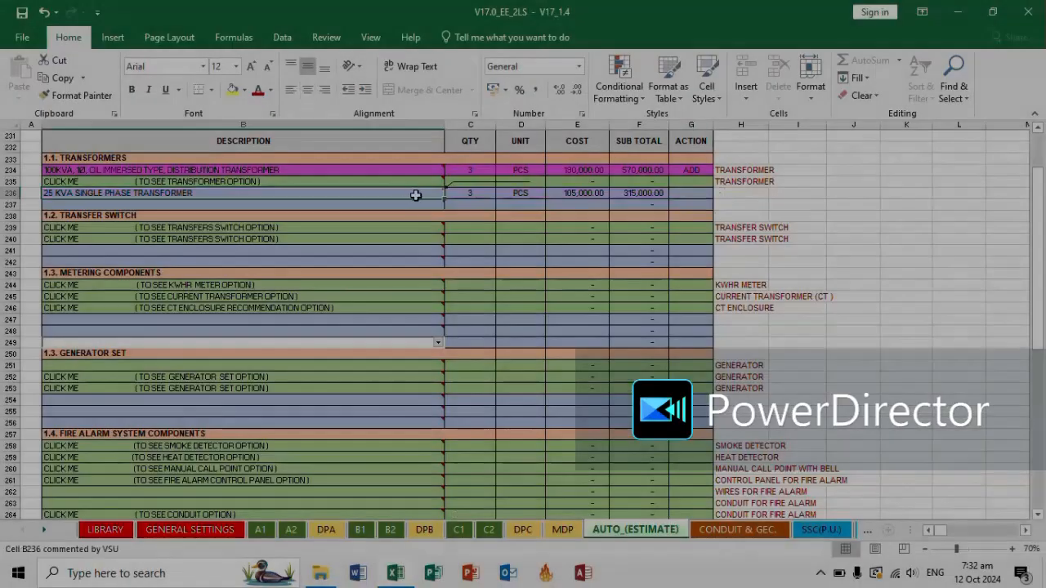
pyautogui.click(571, 193)
# Add the 600A manual transfer switch with enclosure from the transfer switch suggestions, with a quantity of 1
pyautogui.scroll(-1, 249, 227)
pyautogui.click(408, 195)
pyautogui.click(450, 193)
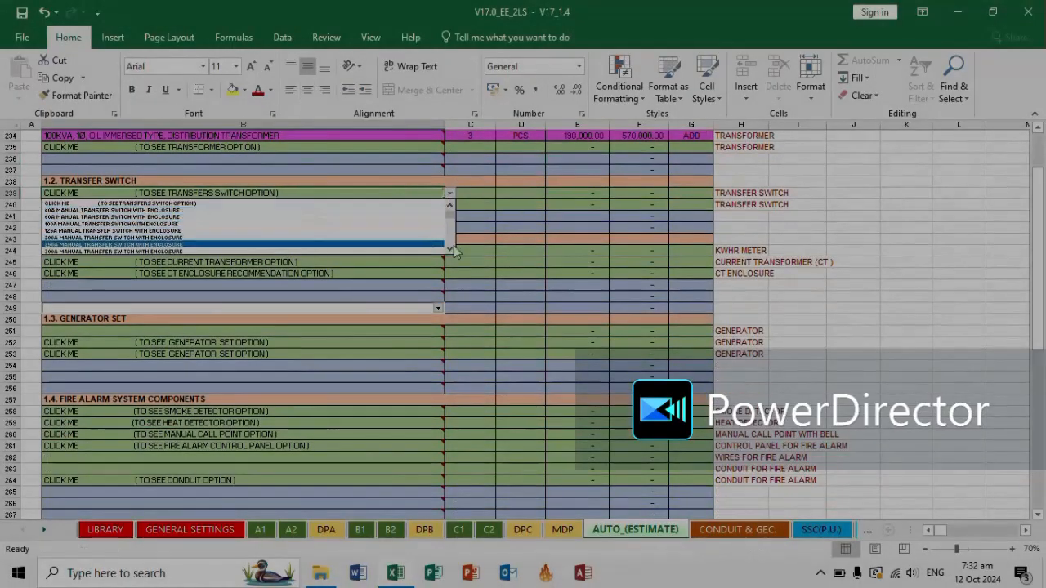
pyautogui.click(408, 243)
pyautogui.click(482, 196)
pyautogui.write('1')
pyautogui.press('Return')
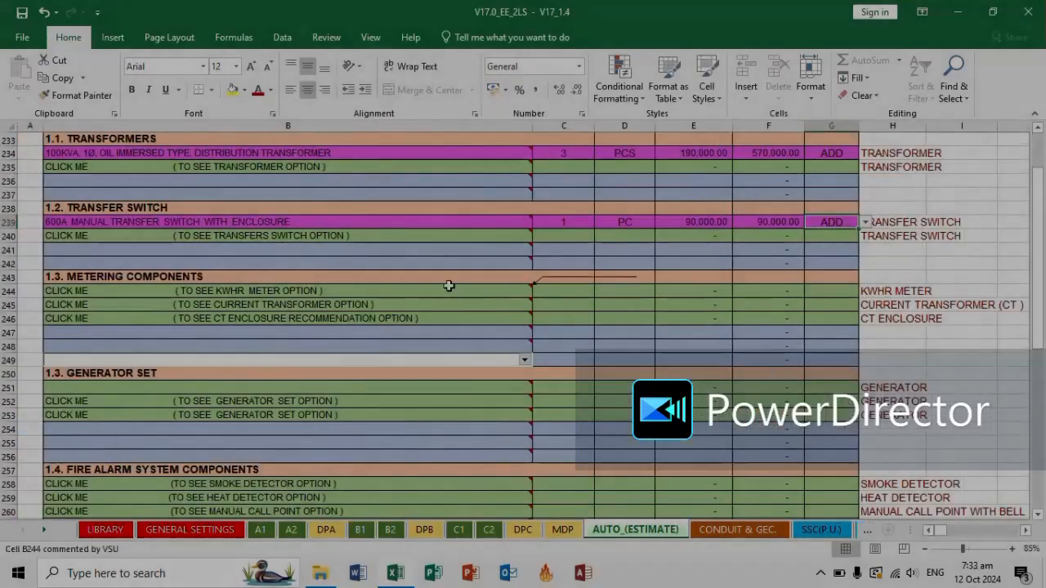
# Choose the FM5S CT rated 3Ø, 3 wire, 120-480V e-meter in the metering components, set its quantity to 1, and mark it ADD
pyautogui.click(451, 290)
pyautogui.click(537, 291)
pyautogui.click(250, 353)
pyautogui.click(564, 291)
pyautogui.write('1')
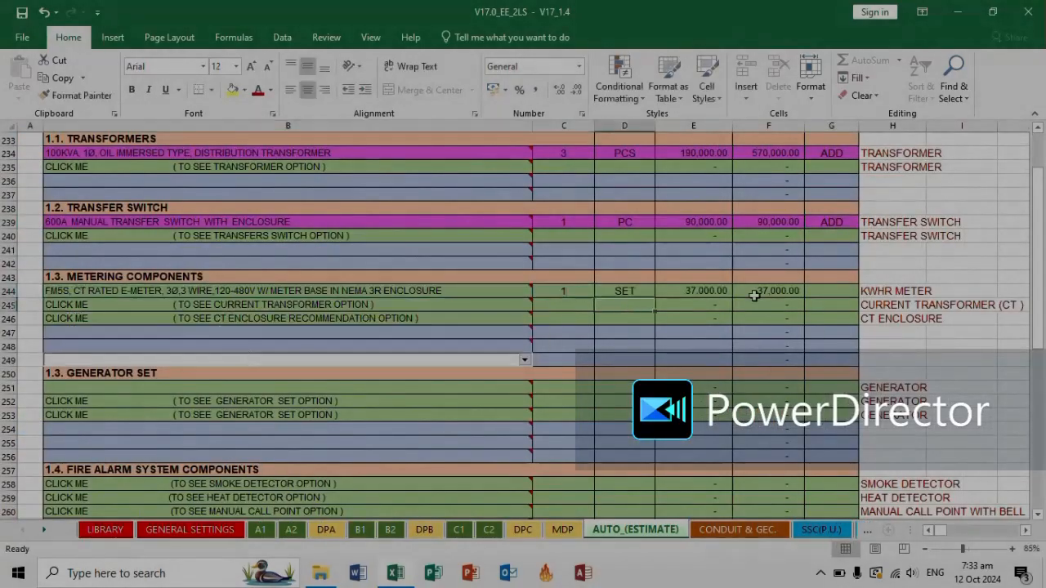
pyautogui.click(829, 292)
pyautogui.click(865, 292)
pyautogui.click(832, 304)
# In the fire alarm components, choose the conventional smoke detector, set its quantity to 72, and mark it ADD
pyautogui.scroll(-5, 539, 291)
pyautogui.click(443, 276)
pyautogui.click(540, 278)
pyautogui.click(401, 299)
pyautogui.click(578, 277)
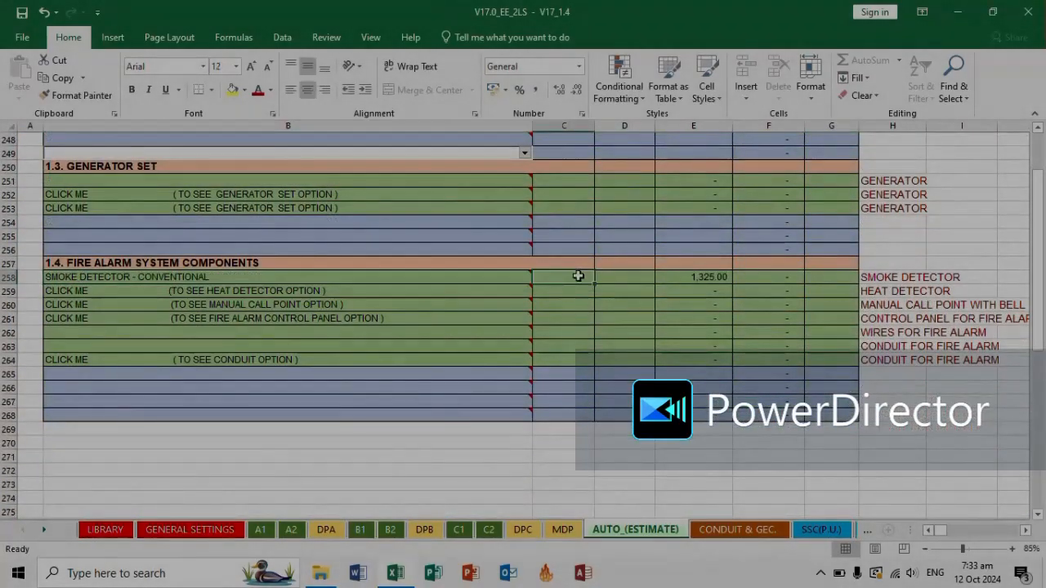
pyautogui.write('72')
pyautogui.click(832, 277)
pyautogui.click(865, 278)
pyautogui.click(783, 298)
# Browse the available heat detector and manual call point options in the fire alarm components
pyautogui.click(497, 292)
pyautogui.click(539, 291)
pyautogui.click(497, 305)
pyautogui.click(539, 305)
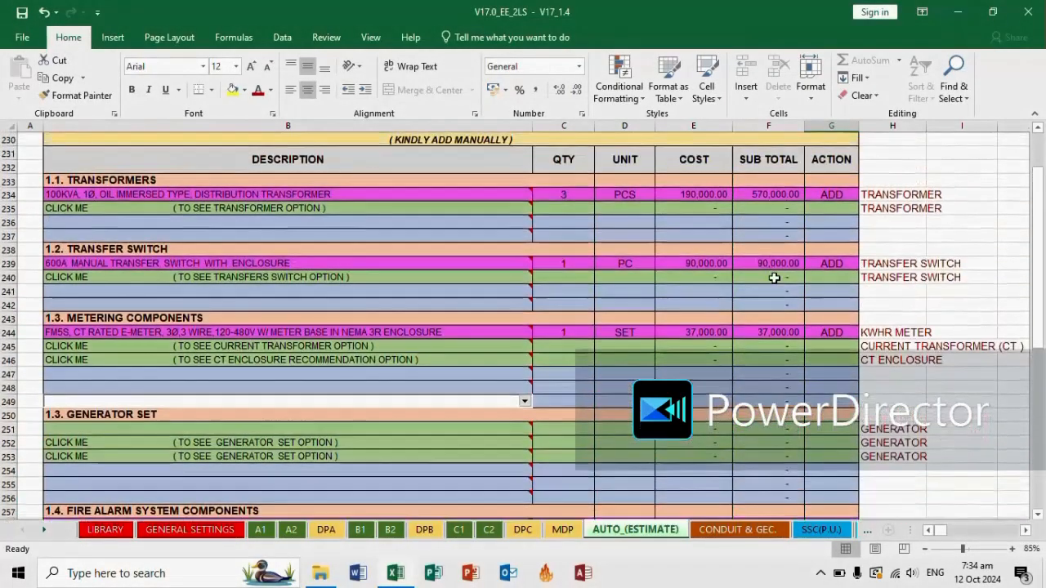
# Review the suggested items and the whole detailed estimate back up to its header, including the total bid amount column
pyautogui.scroll(2, 774, 278)
pyautogui.scroll(3, 770, 286)
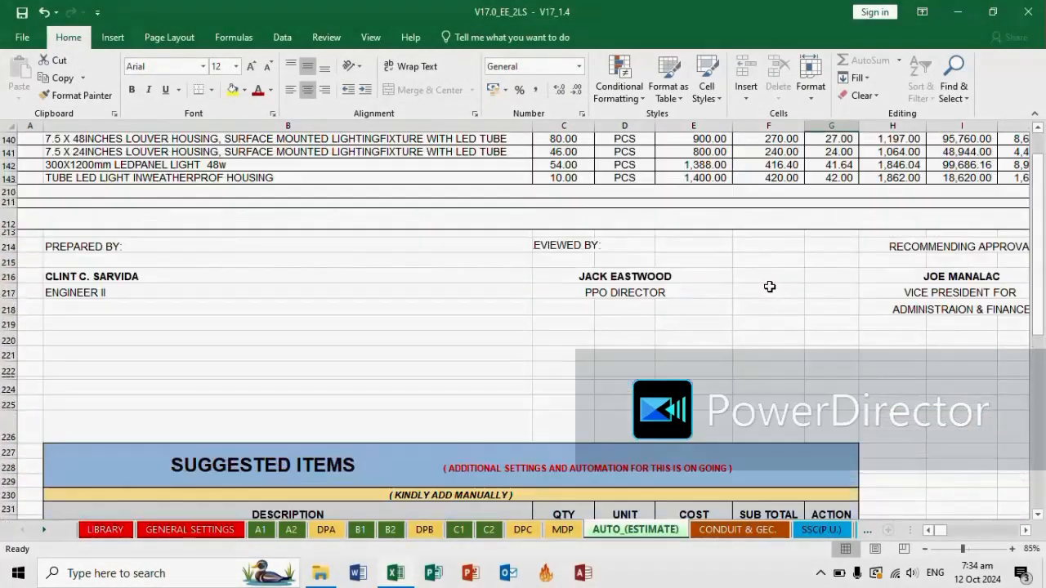
pyautogui.keyDown('ctrl'); pyautogui.scroll(-1, 770, 287); pyautogui.keyUp('ctrl')
pyautogui.scroll(8, 764, 286)
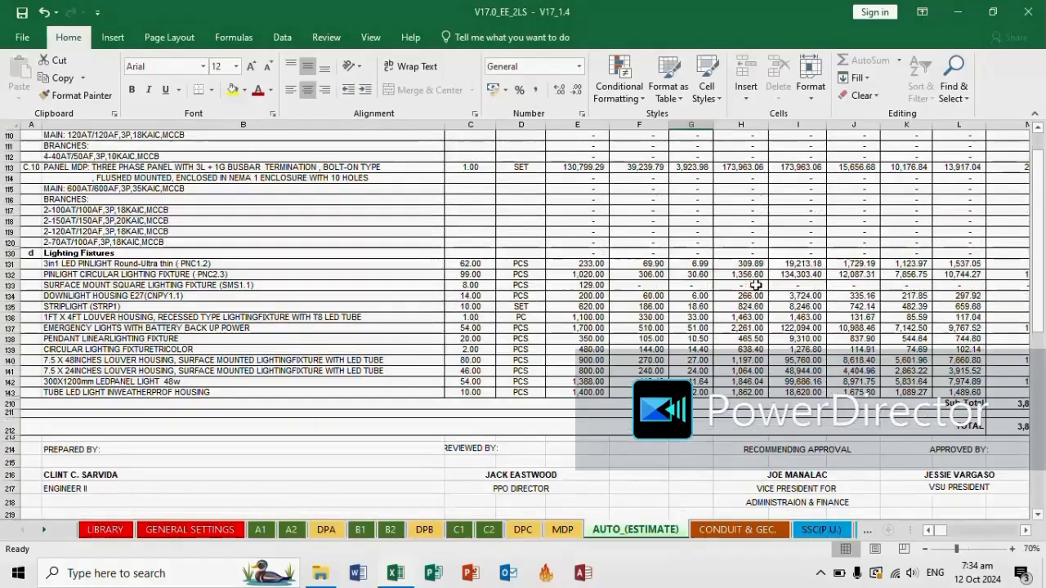
pyautogui.scroll(10, 756, 285)
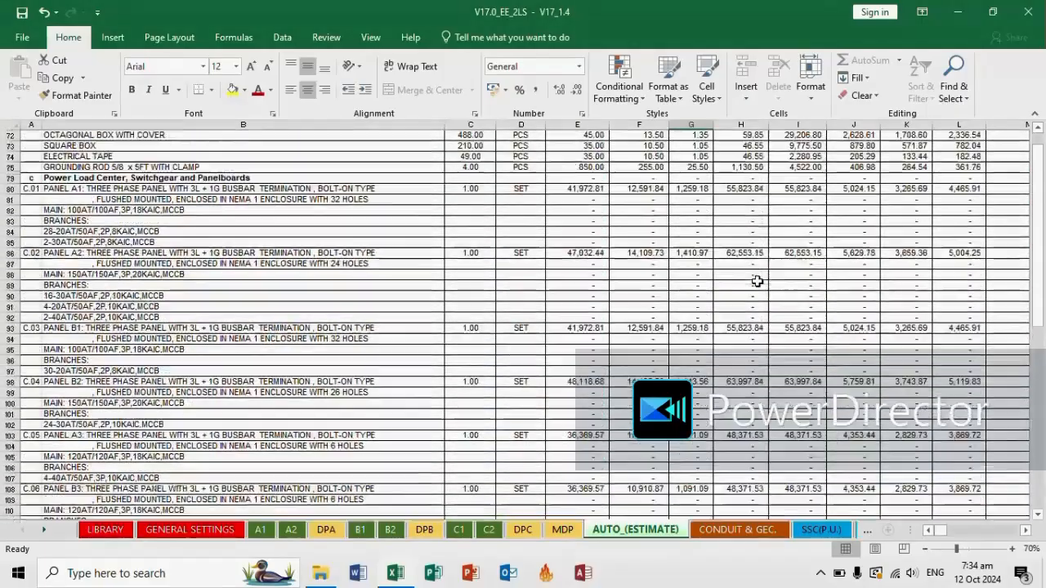
pyautogui.scroll(10, 758, 281)
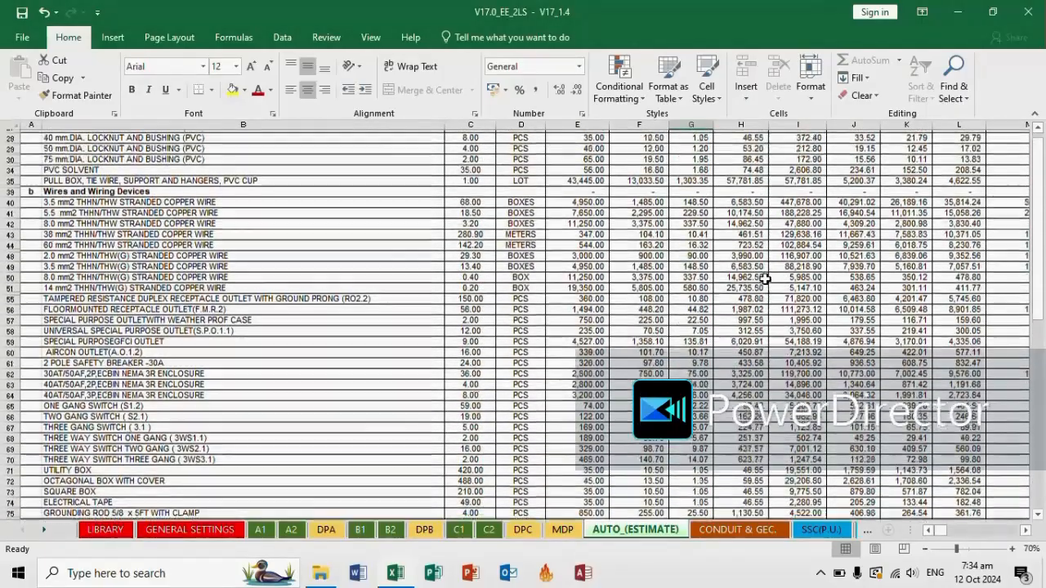
pyautogui.scroll(8, 763, 279)
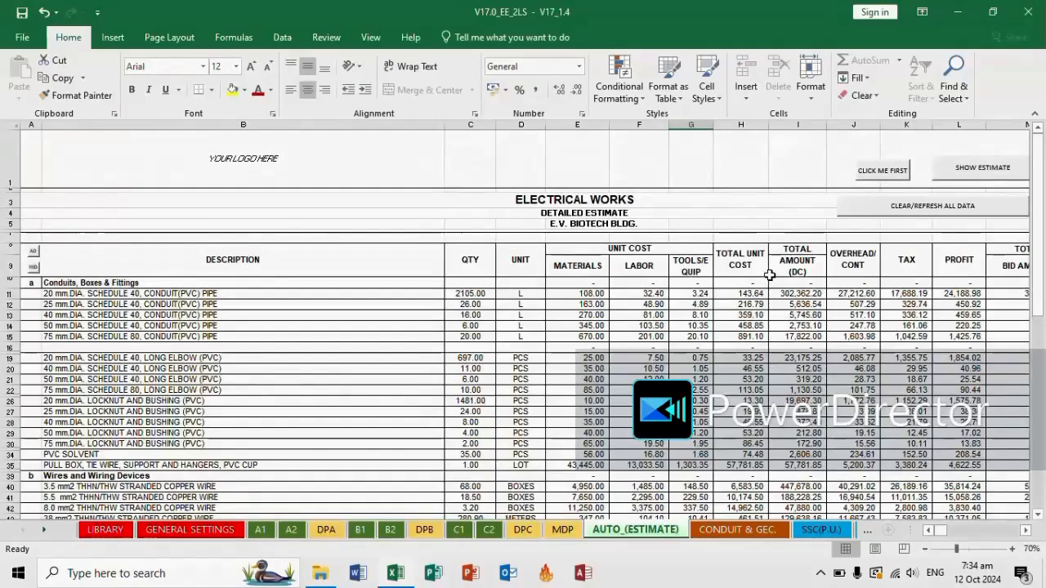
pyautogui.scroll(-1, 769, 275)
pyautogui.scroll(1, 686, 271)
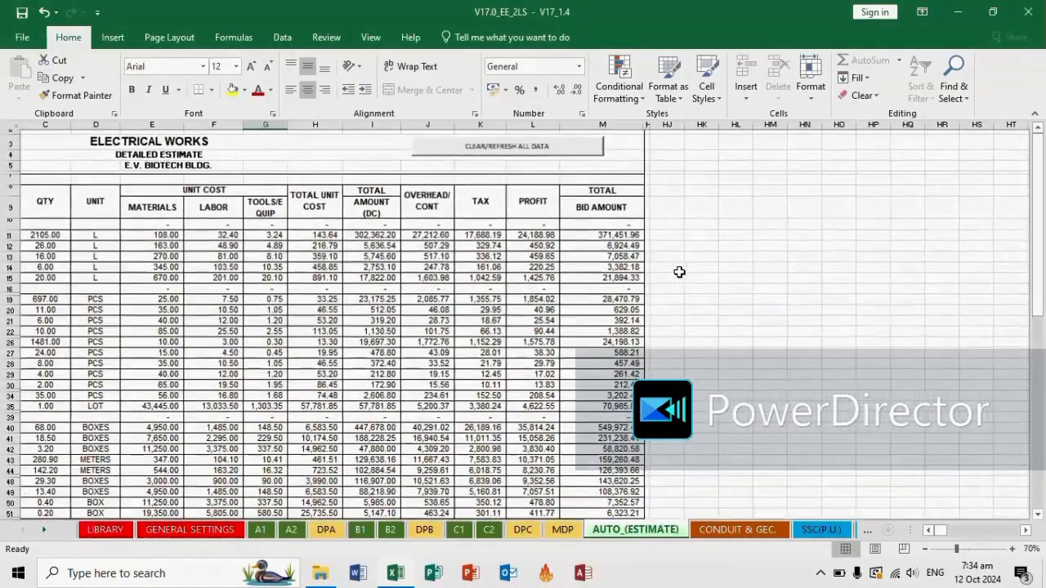
pyautogui.click(927, 531)
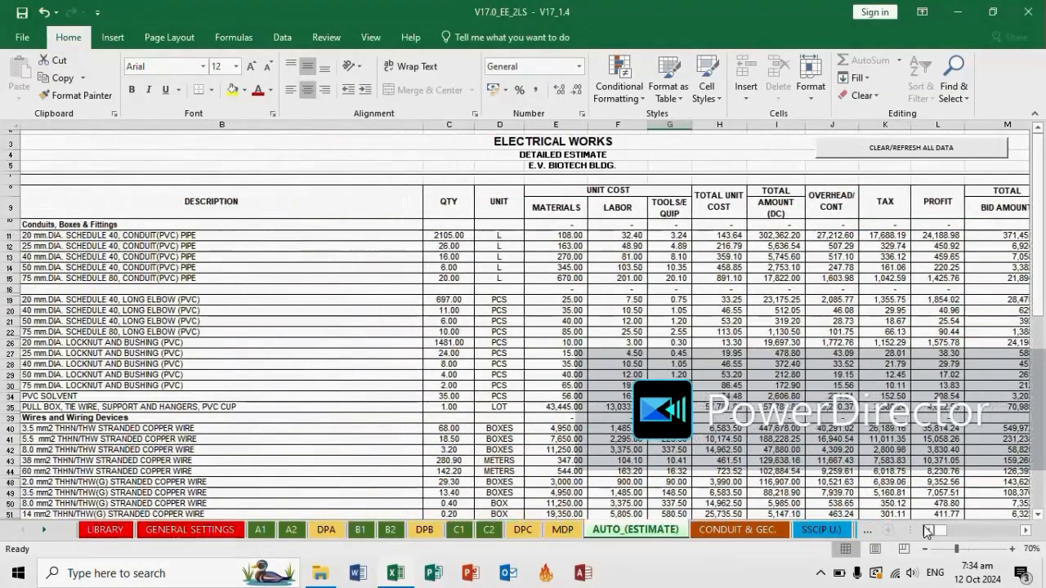
# Refresh the detailed estimate for the E.V. Biotech Bldg. with the CLICK ME FIRST macro and show all its estimate rows again
pyautogui.scroll(-1, 894, 464)
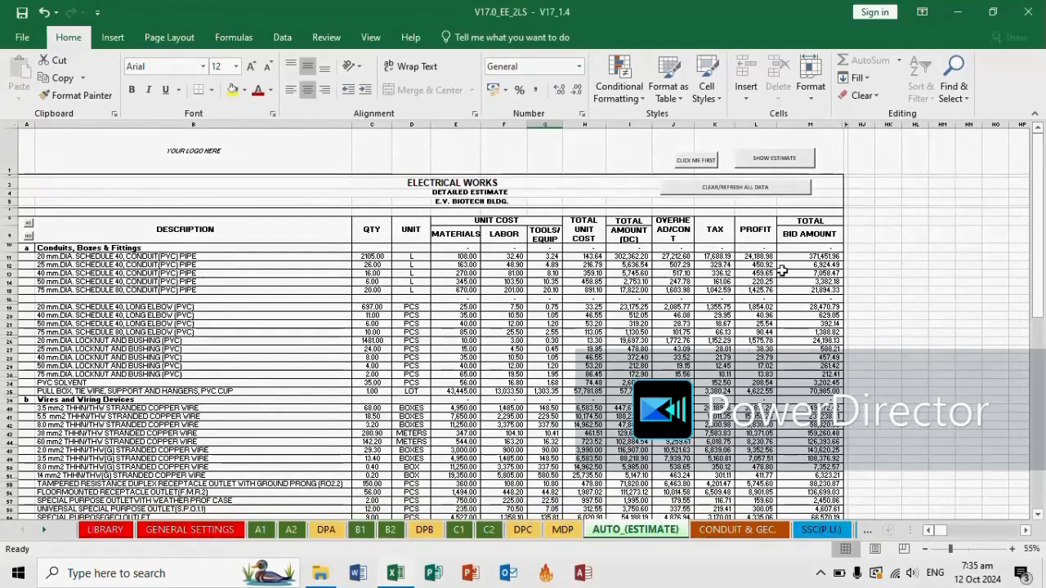
pyautogui.click(694, 161)
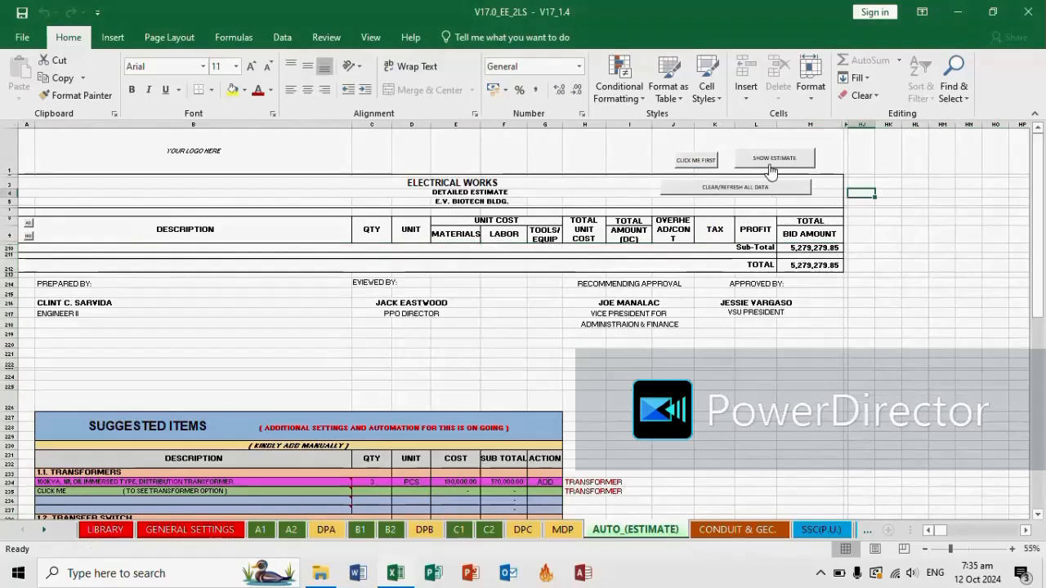
pyautogui.click(769, 164)
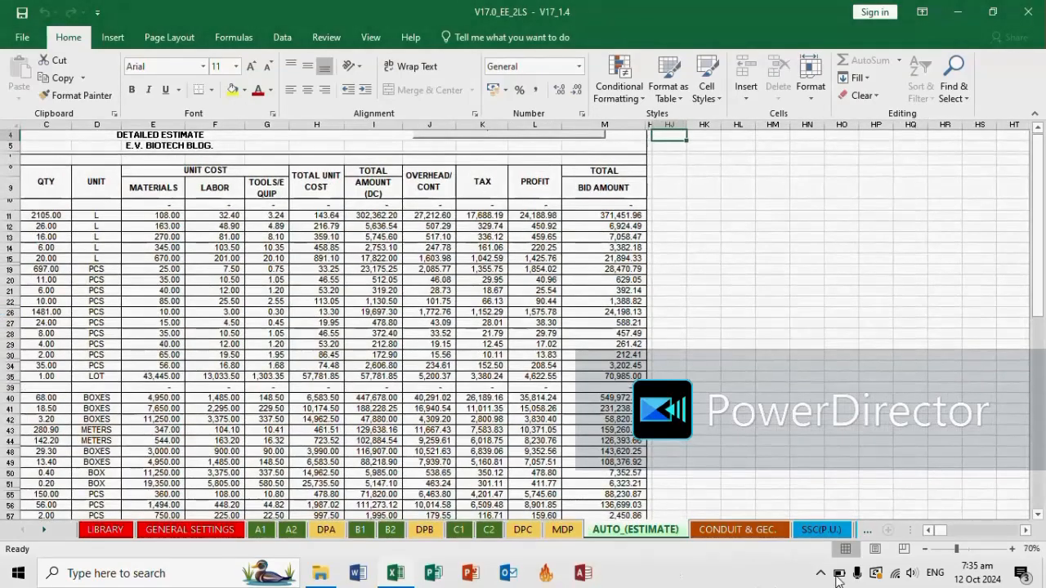
pyautogui.click(929, 530)
pyautogui.click(928, 529)
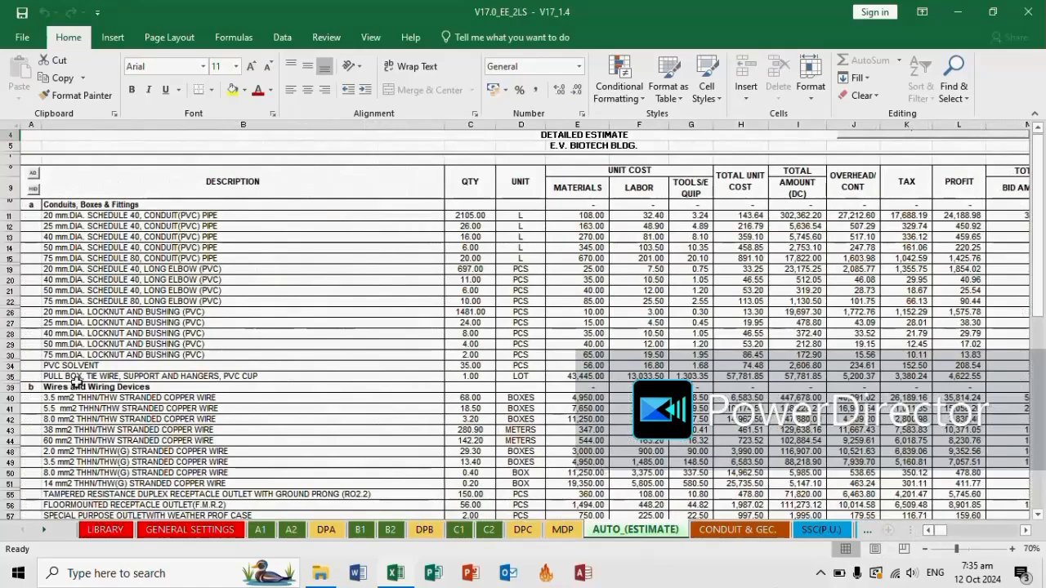
pyautogui.scroll(1, 34, 364)
pyautogui.click(929, 531)
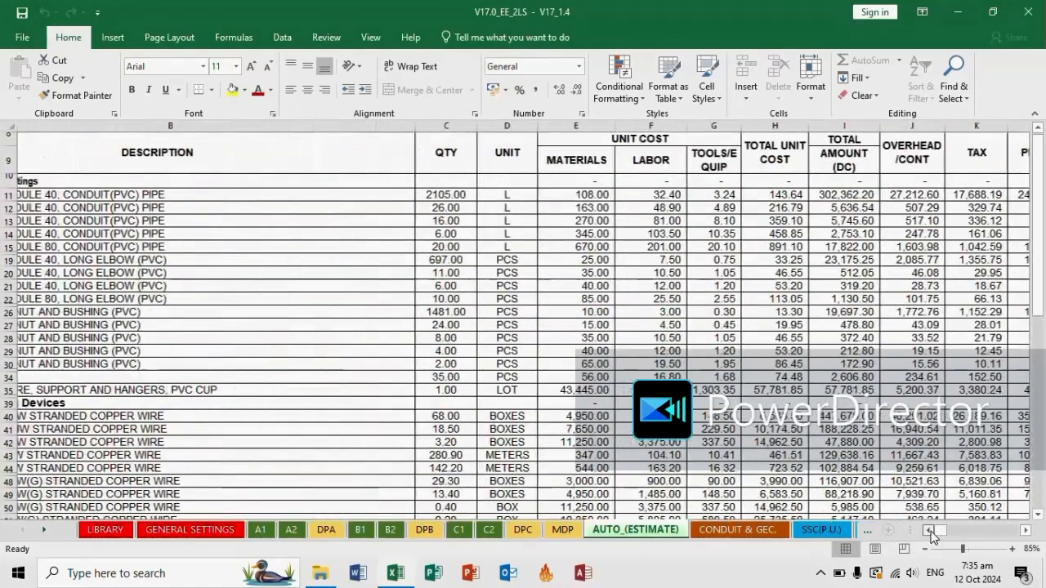
pyautogui.click(930, 531)
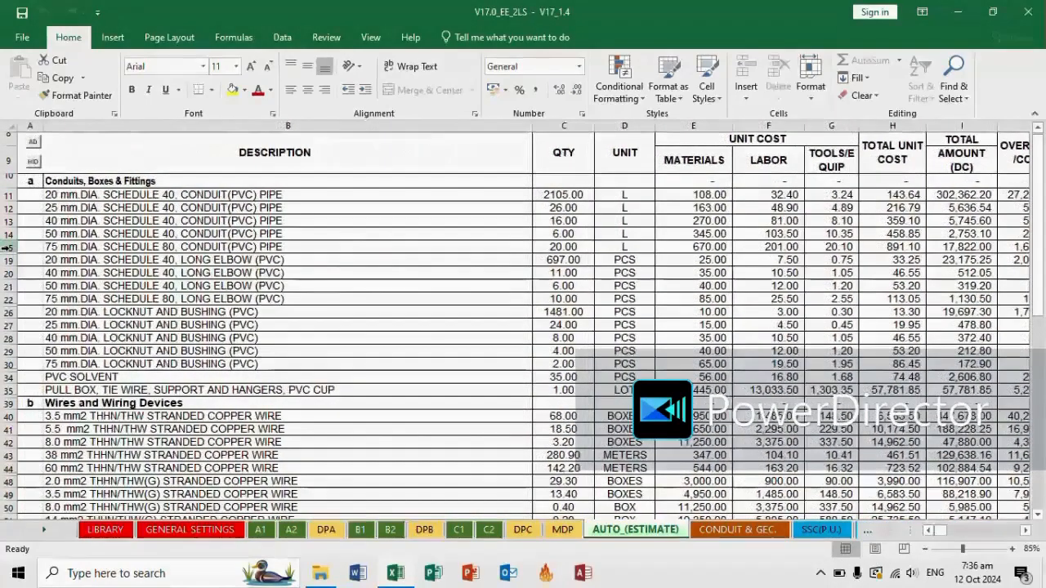
# Reveal the hidden spare rows directly below the 75 mm schedule 80 PVC conduit pipe in the Conduits, Boxes & Fittings section
pyautogui.moveTo(6, 246); pyautogui.dragTo(6, 260)
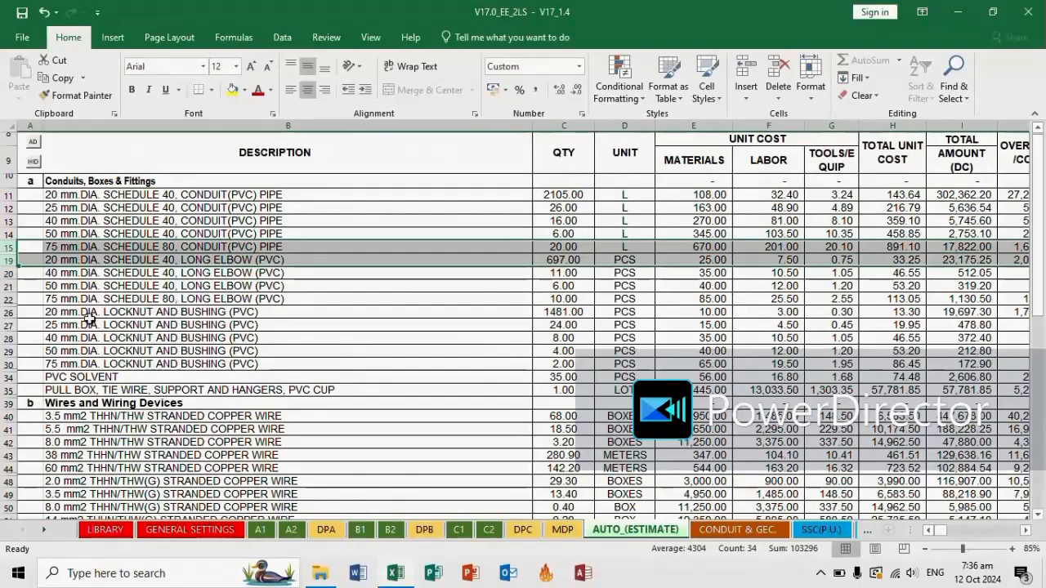
pyautogui.moveTo(7, 299); pyautogui.dragTo(7, 312)
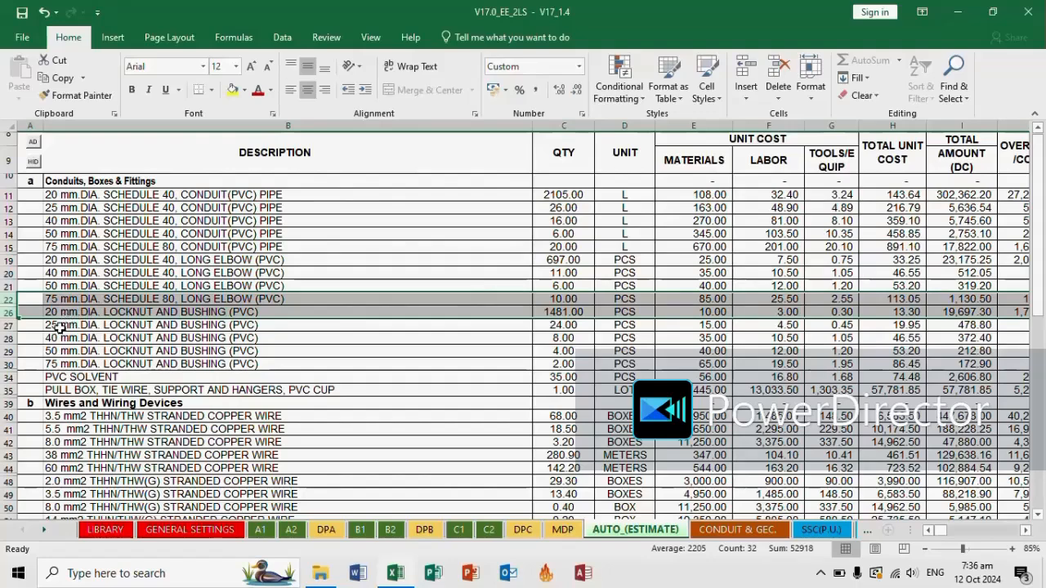
pyautogui.scroll(1, 59, 326)
pyautogui.click(27, 329)
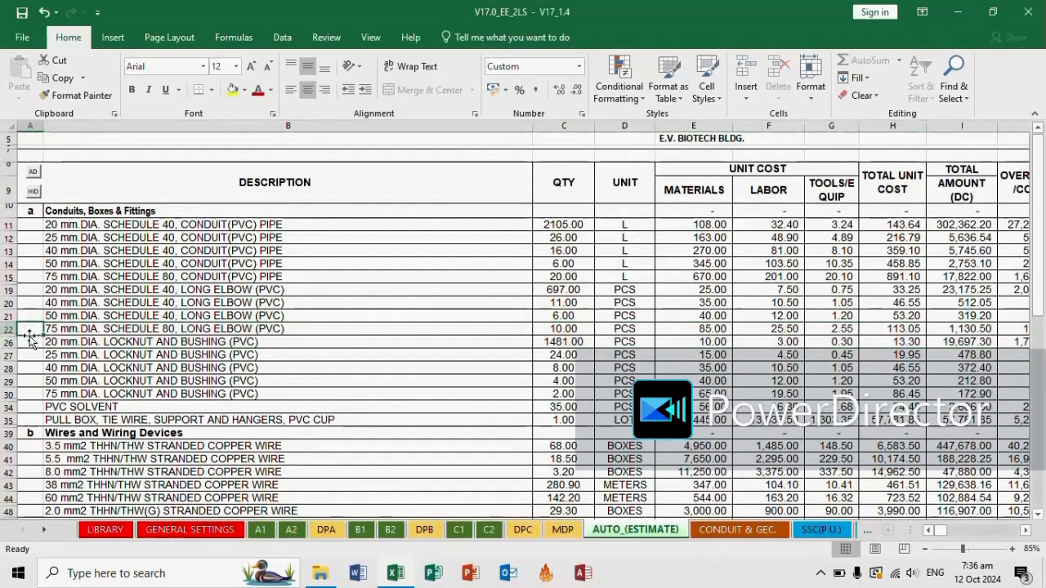
pyautogui.click(25, 276)
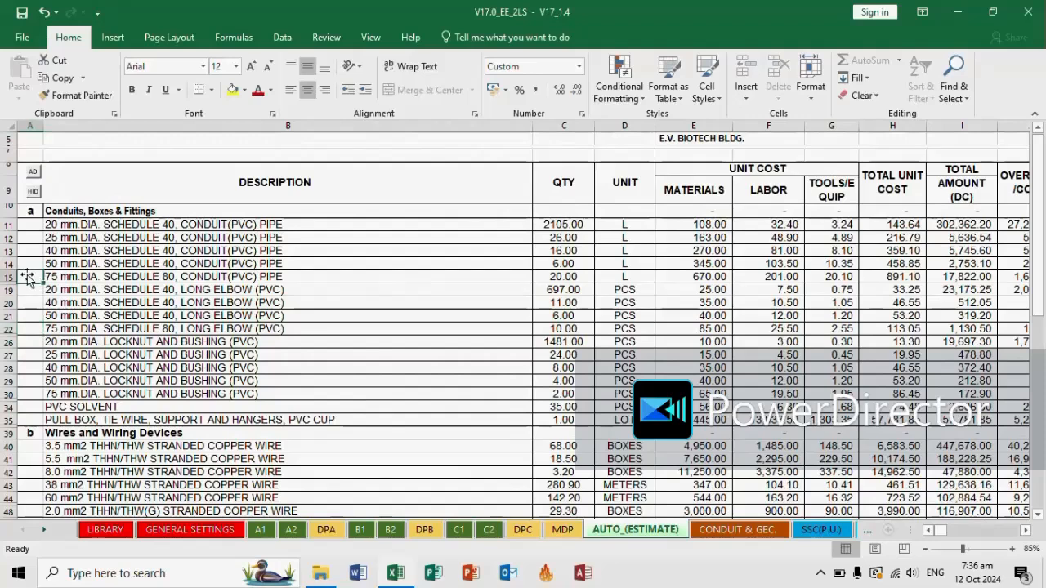
pyautogui.click(32, 174)
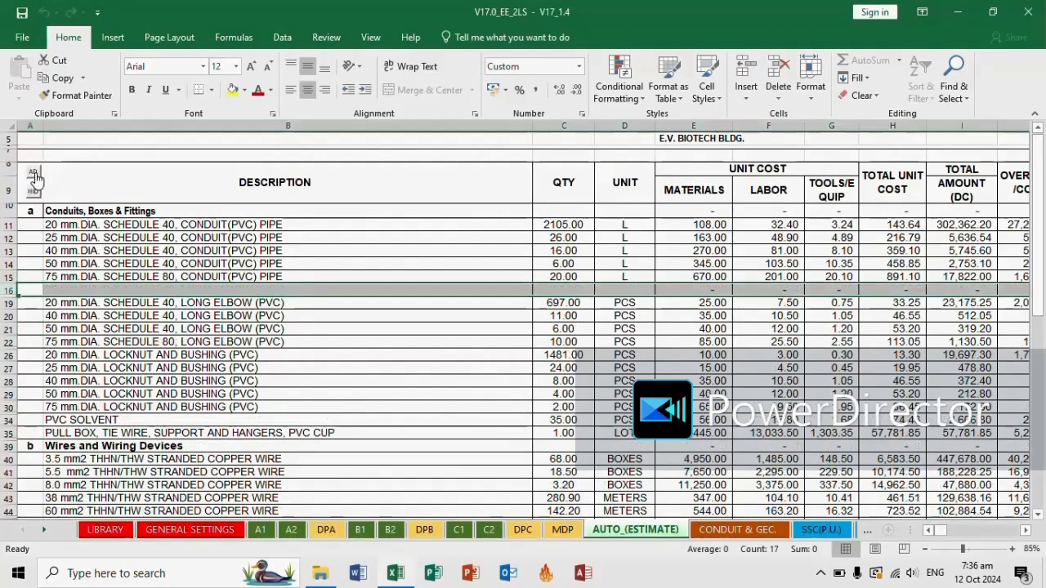
# Fill spare row 16 with the description "90 mm.DIA. SCHEDULE 80, CONDUIT(PVC) PIPE", quantity 7 and unit L
pyautogui.write('FSJ')
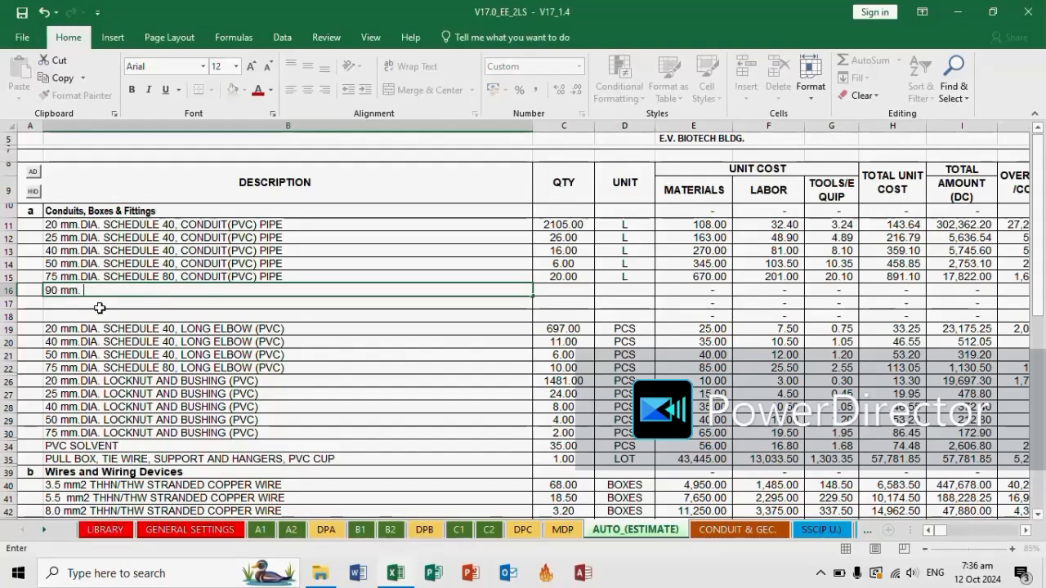
pyautogui.click(428, 277)
pyautogui.moveTo(533, 283); pyautogui.dragTo(531, 295)
pyautogui.doubleClick(152, 291)
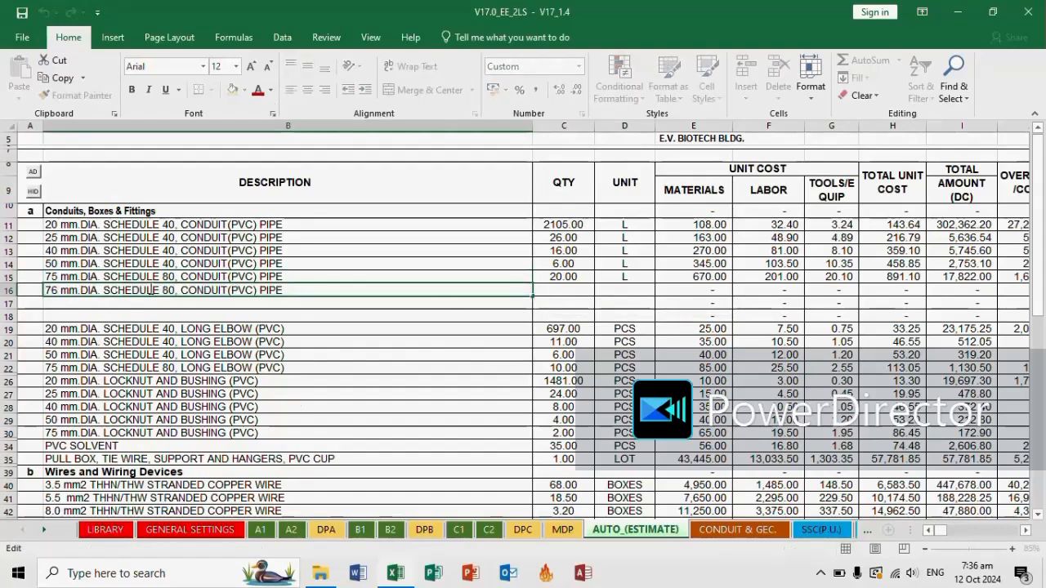
pyautogui.click(555, 293)
pyautogui.write('7')
pyautogui.click(626, 293)
pyautogui.write('L')
# Set the materials unit cost of the 90 mm conduit pipe to 700
pyautogui.click(677, 303)
pyautogui.click(701, 292)
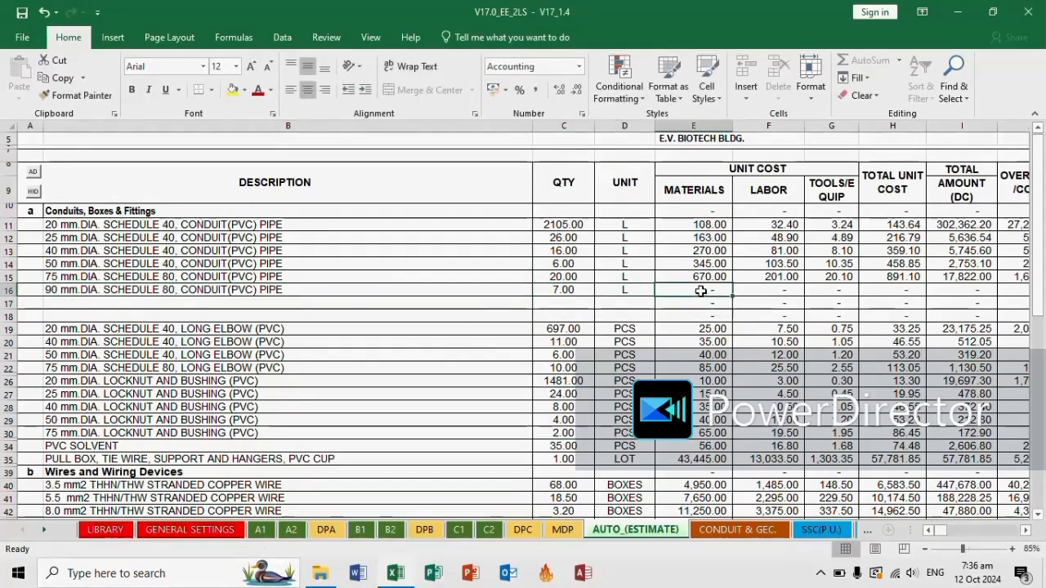
pyautogui.write('EW')
pyautogui.click(685, 314)
pyautogui.press('Up')
pyautogui.press('Up')
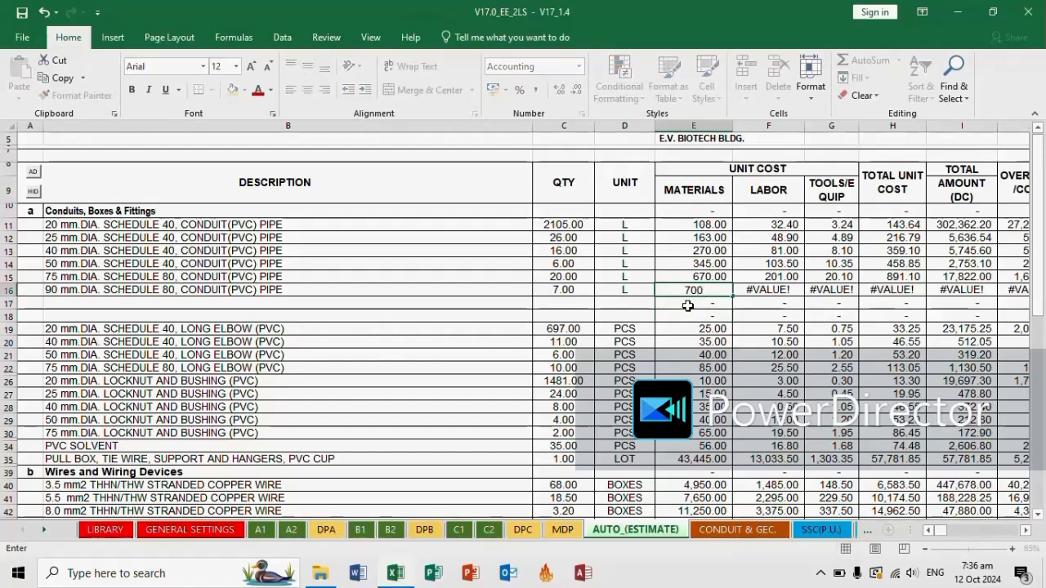
# Clear the materials cost, description, quantity and unit of the added 90 mm conduit pipe row
pyautogui.press('Delete')
pyautogui.click(147, 289)
pyautogui.press('Delete')
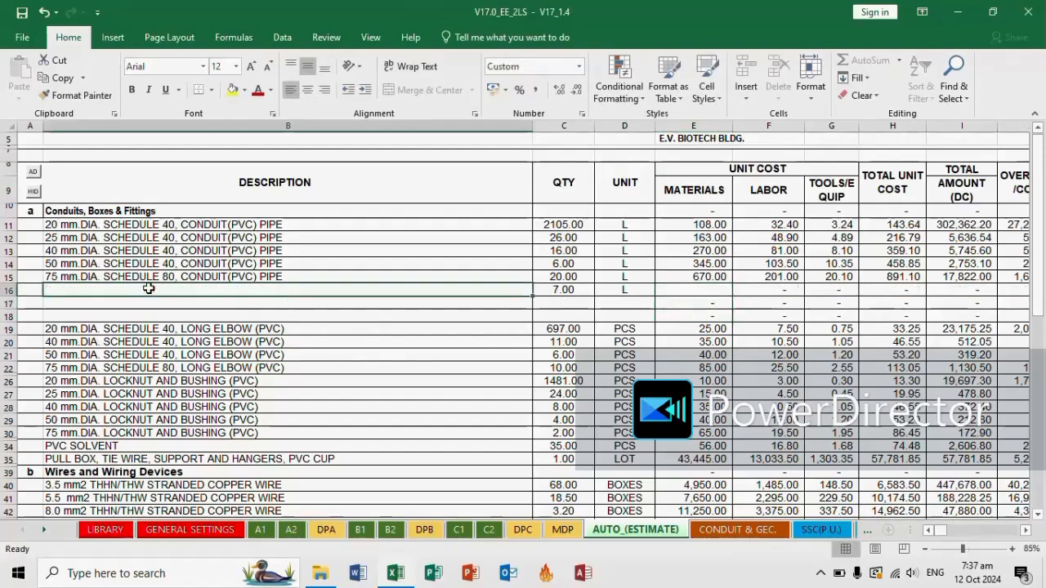
pyautogui.click(569, 288)
pyautogui.press('Delete')
pyautogui.click(620, 292)
pyautogui.press('Delete')
# Hide the empty spare rows 16 to 18 below the 75 mm conduit pipe
pyautogui.click(7, 290)
pyautogui.moveTo(6, 290); pyautogui.dragTo(6, 317)
pyautogui.rightClick(67, 298)
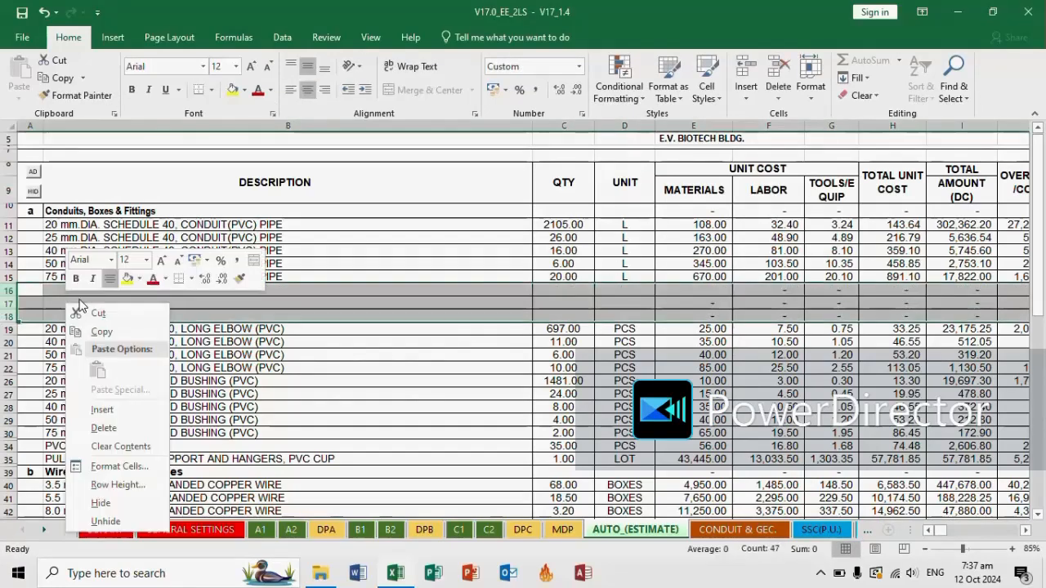
pyautogui.click(99, 503)
pyautogui.click(452, 286)
# Review the conduit and wiring device rows of the detailed estimate, including where spare rows are hidden between the copper wire items
pyautogui.scroll(1, 454, 292)
pyautogui.scroll(-1, 455, 296)
pyautogui.scroll(-1, 453, 297)
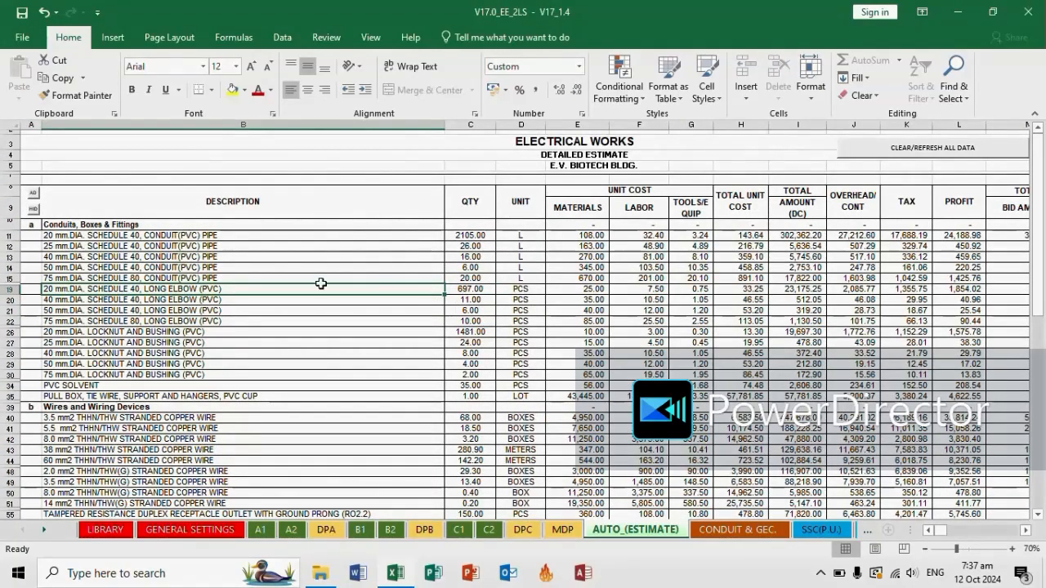
pyautogui.scroll(-5, 321, 284)
pyautogui.scroll(5, 49, 364)
pyautogui.scroll(-3, 42, 359)
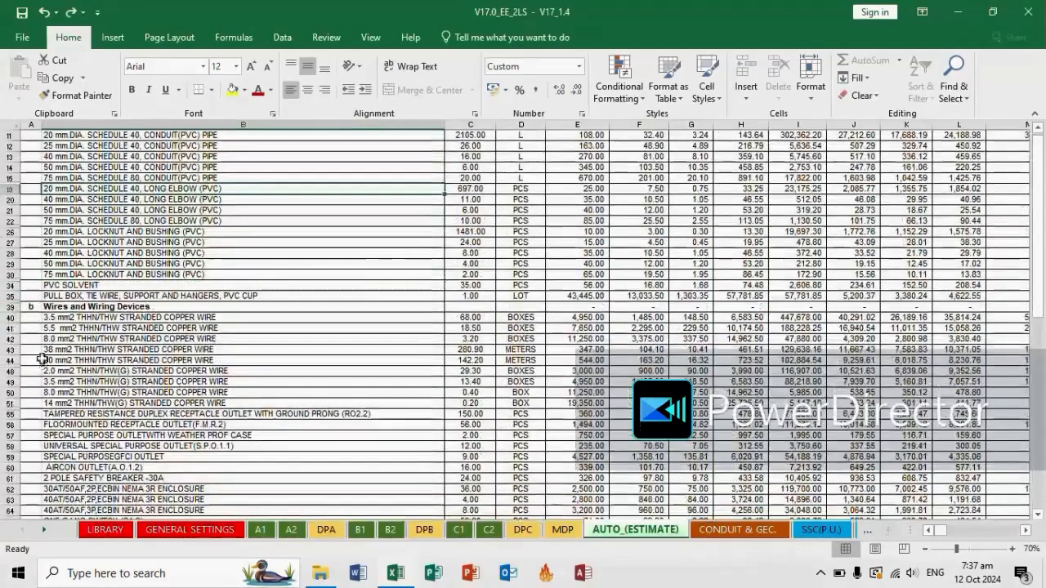
pyautogui.moveTo(10, 361); pyautogui.dragTo(11, 372)
pyautogui.click(46, 358)
pyautogui.scroll(3, 45, 355)
pyautogui.click(71, 330)
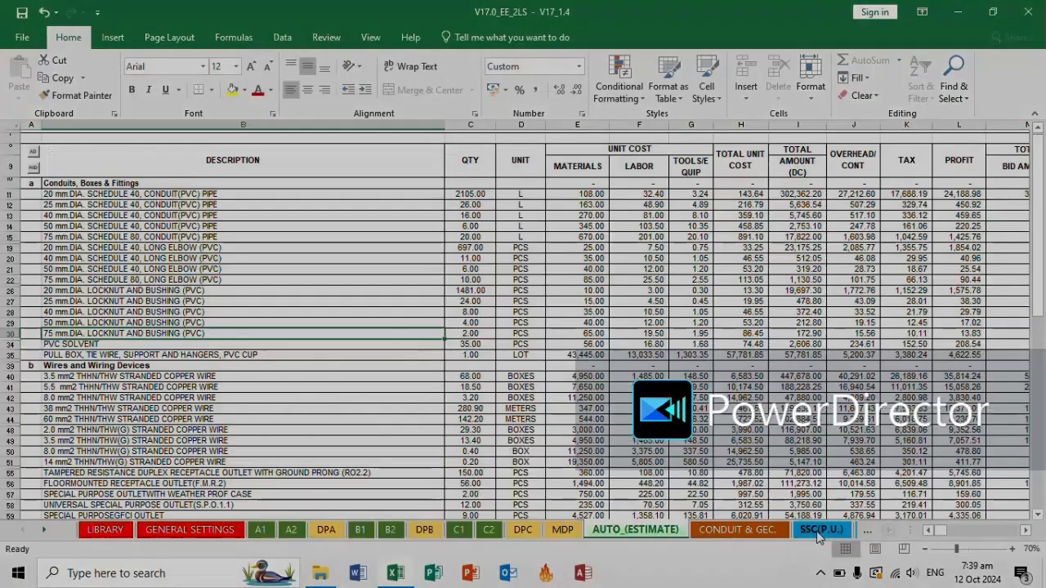
# Look through the per-unit and point-to-point short-circuit sheets and the first- and second-method voltage drop sheets
pyautogui.click(818, 529)
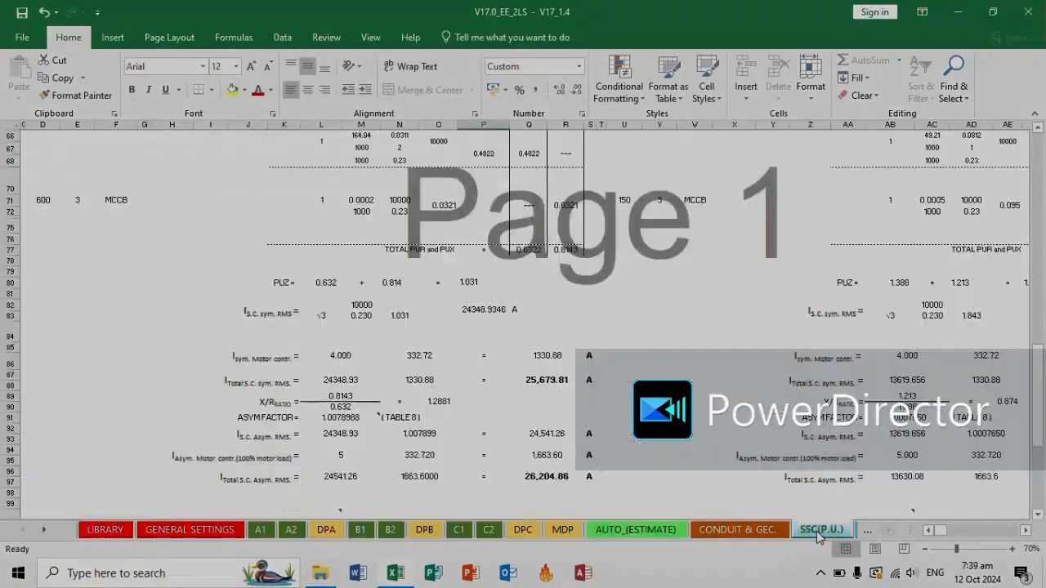
pyautogui.click(862, 533)
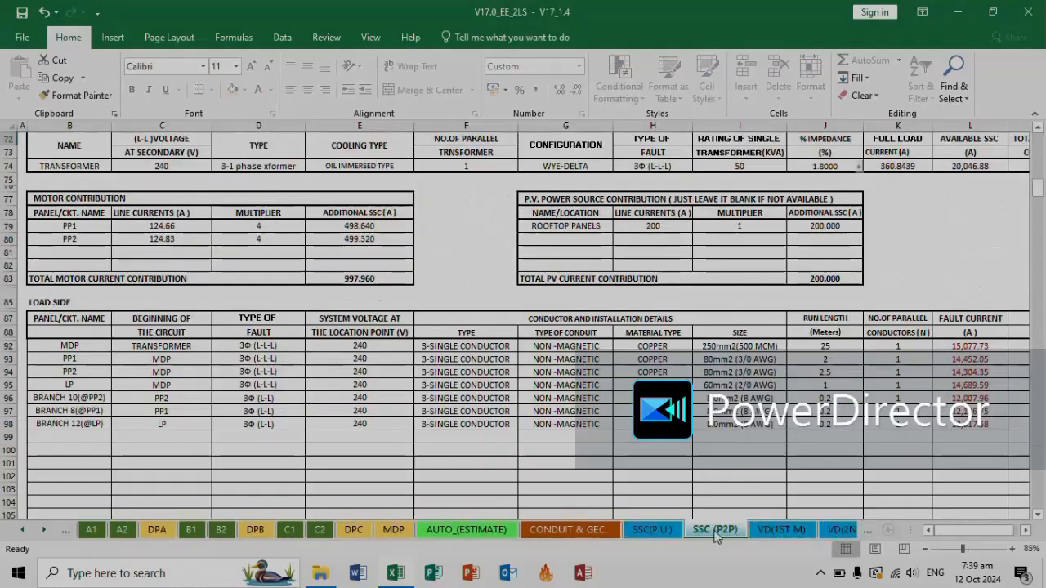
pyautogui.click(664, 531)
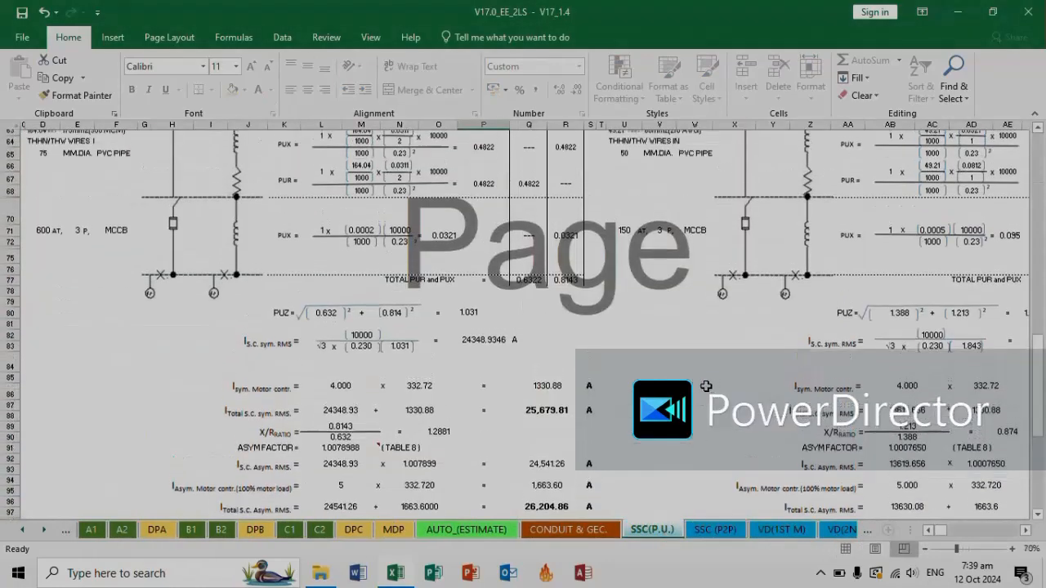
pyautogui.keyDown('ctrl'); pyautogui.scroll(-1, 395, 351); pyautogui.keyUp('ctrl')
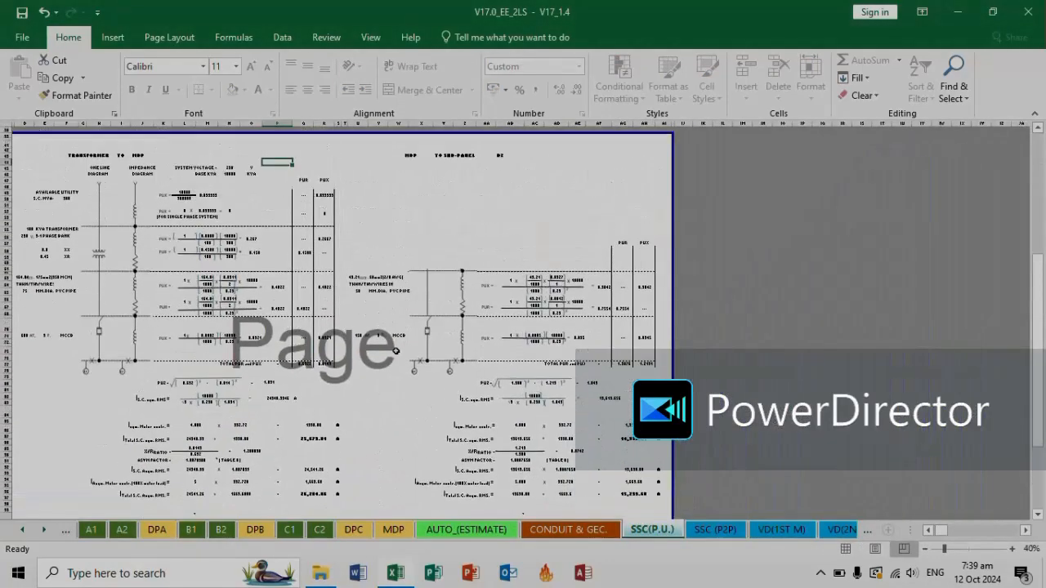
pyautogui.click(714, 533)
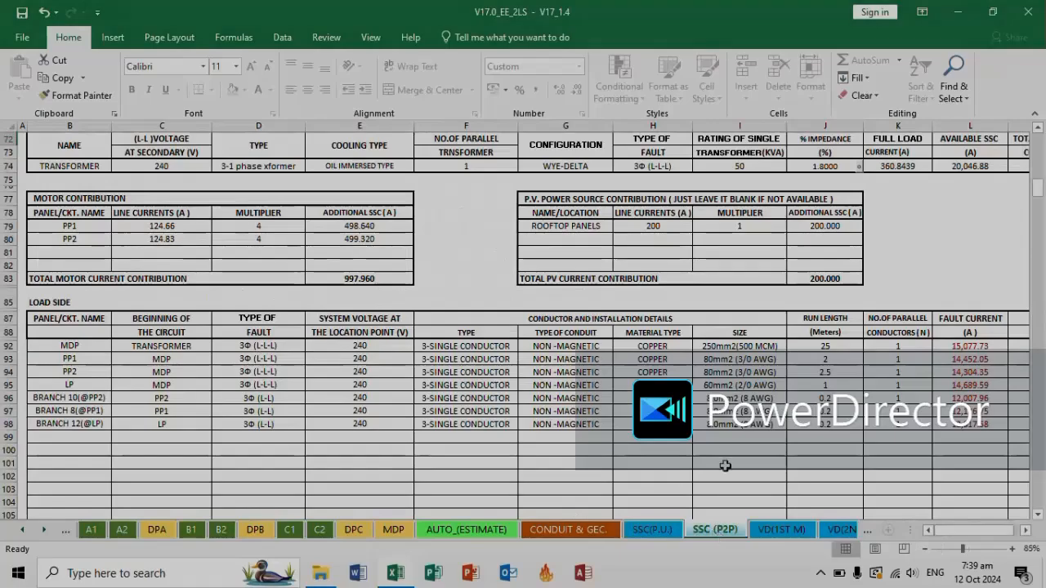
pyautogui.keyDown('ctrl'); pyautogui.scroll(-4, 548, 373); pyautogui.keyUp('ctrl')
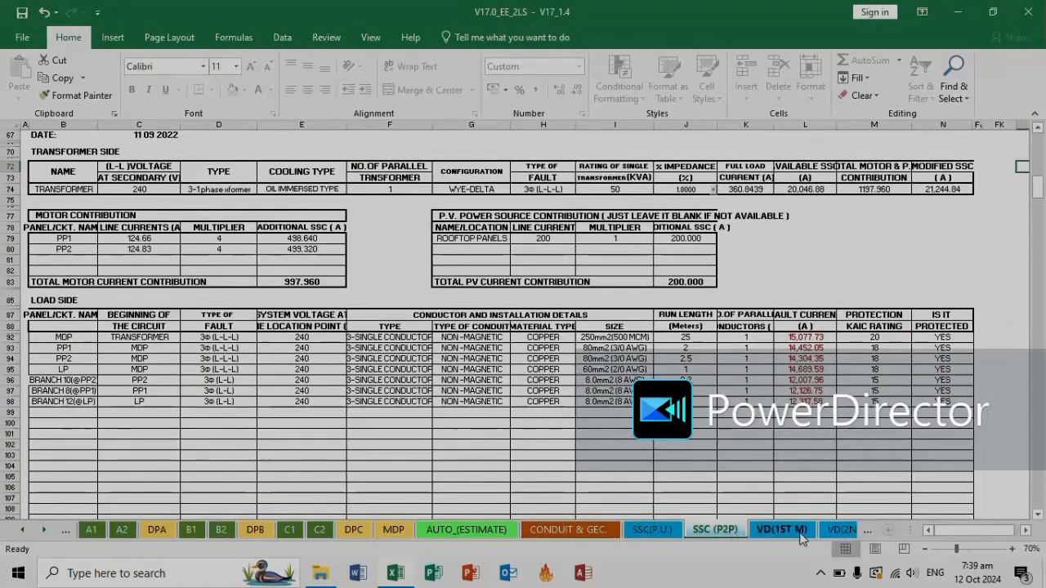
pyautogui.click(781, 531)
pyautogui.click(836, 531)
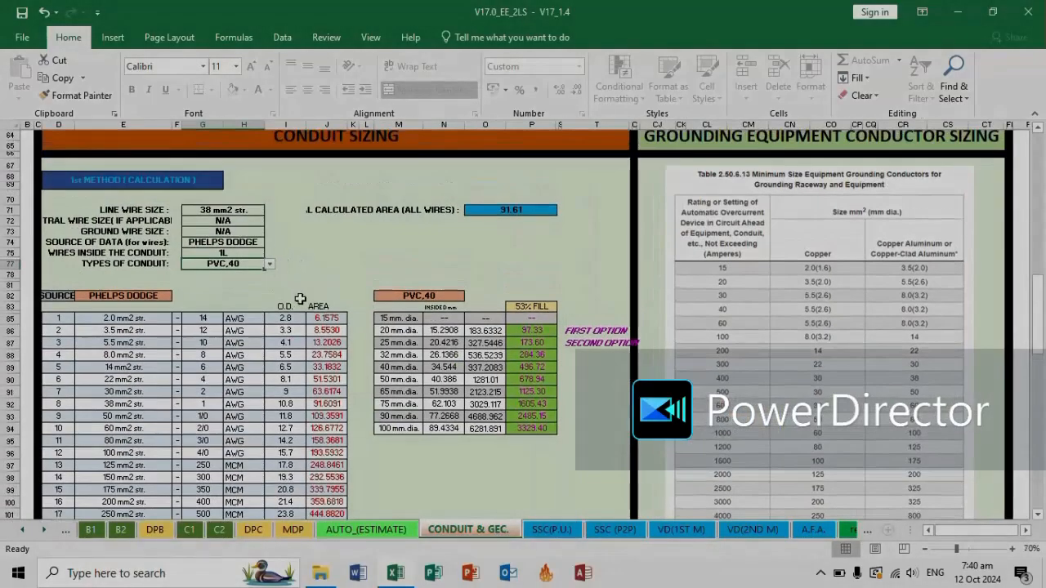
# In the first-method conduit sizing calculation, set the line wire size to 80 mm2 str. and the wires inside the conduit to 3L
pyautogui.click(251, 210)
pyautogui.click(270, 210)
pyautogui.click(222, 241)
pyautogui.click(245, 252)
pyautogui.click(270, 254)
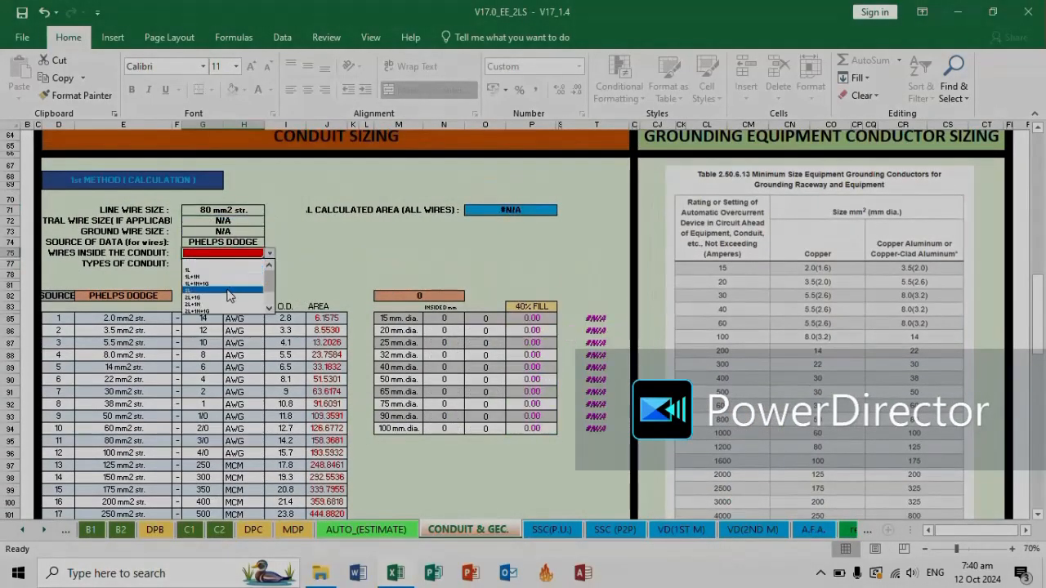
pyautogui.scroll(-1, 231, 299)
pyautogui.click(233, 286)
# Set the type of conduit in the first-method sizing calculation to PVC,40
pyautogui.click(252, 266)
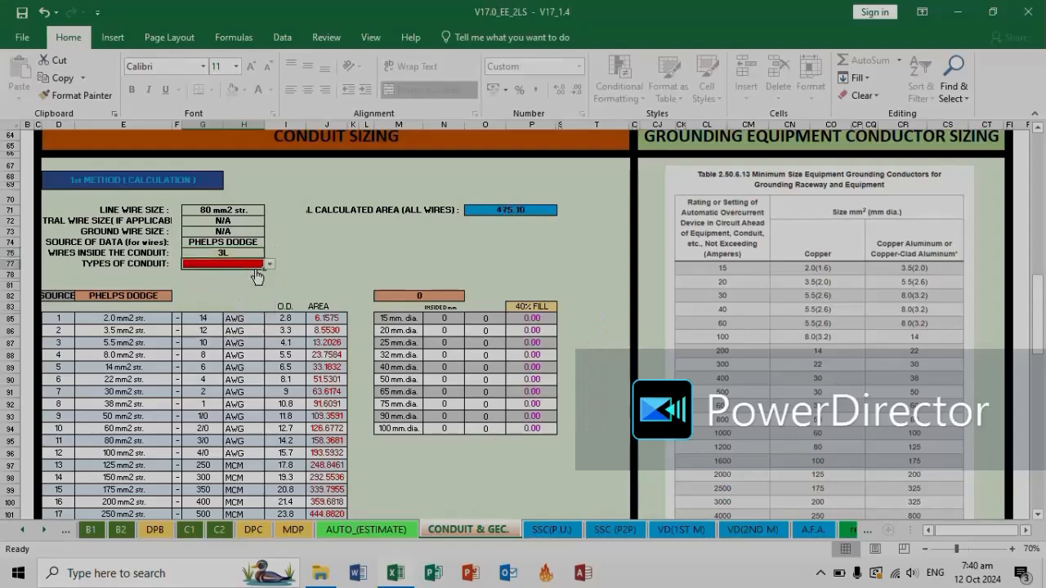
pyautogui.click(268, 263)
pyautogui.click(224, 280)
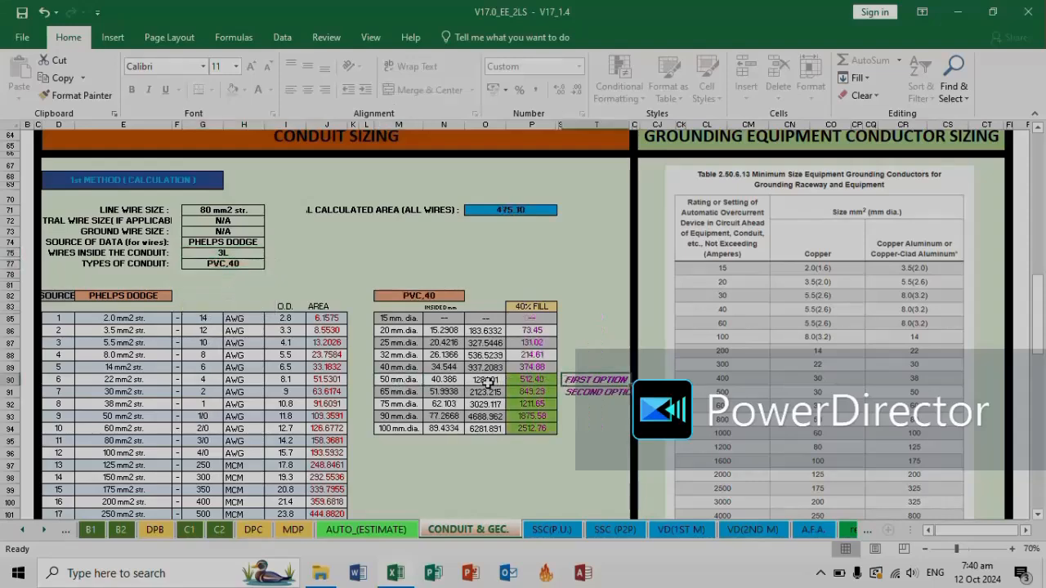